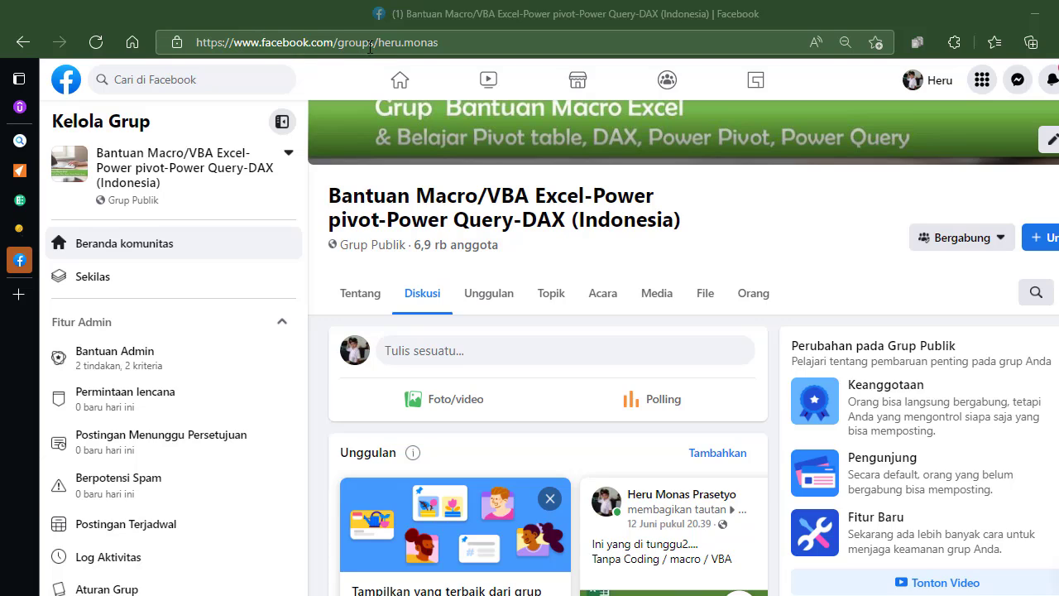
# Step: Scroll down the Facebook group feed to the post asking how to convert 38 days into time
pyautogui.click(468, 41)
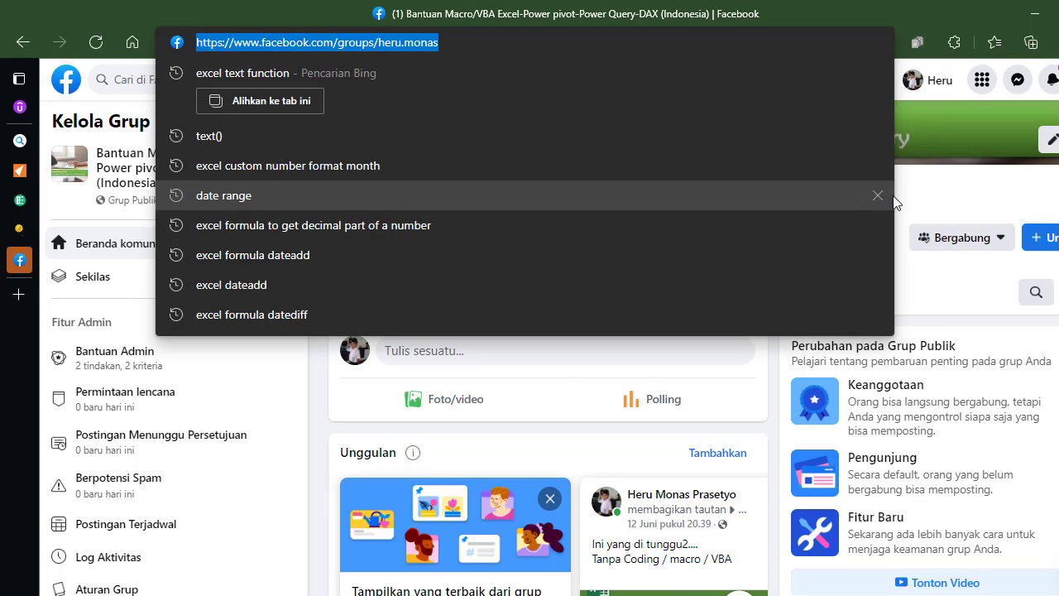
pyautogui.click(927, 192)
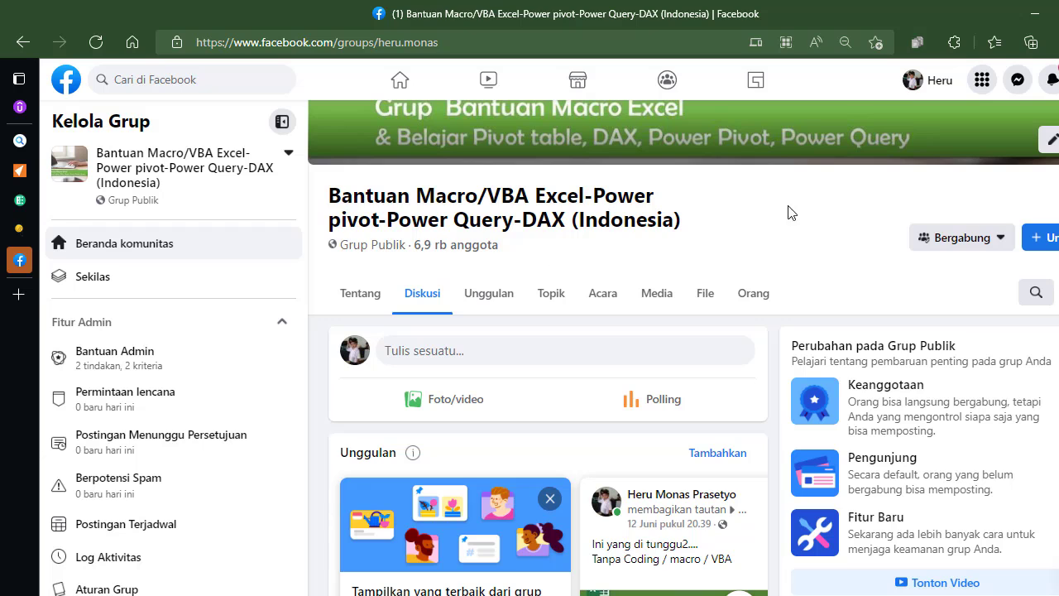
pyautogui.scroll(-3, 684, 347)
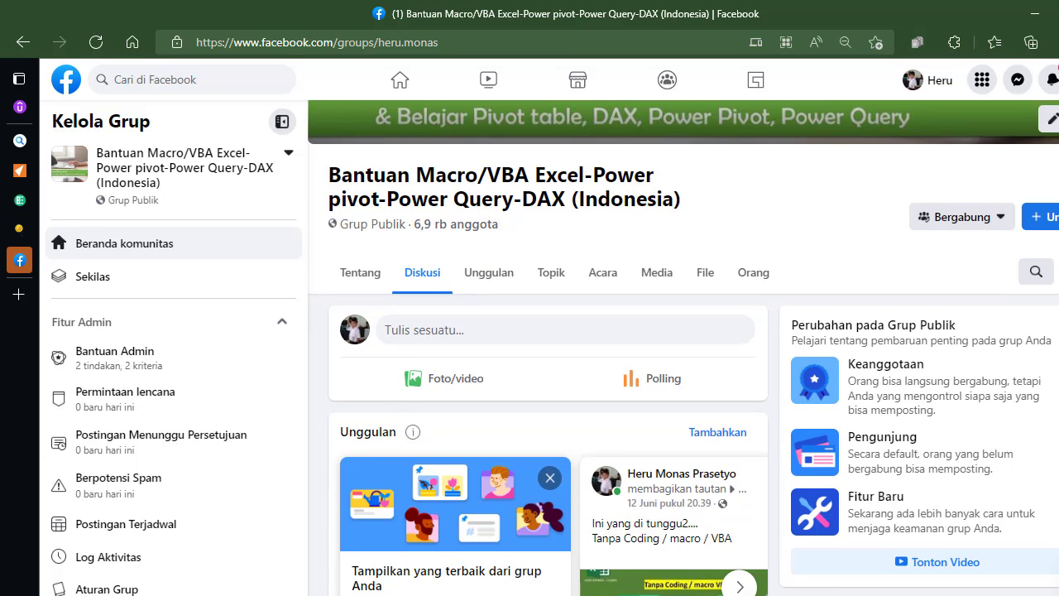
pyautogui.scroll(-1, 549, 373)
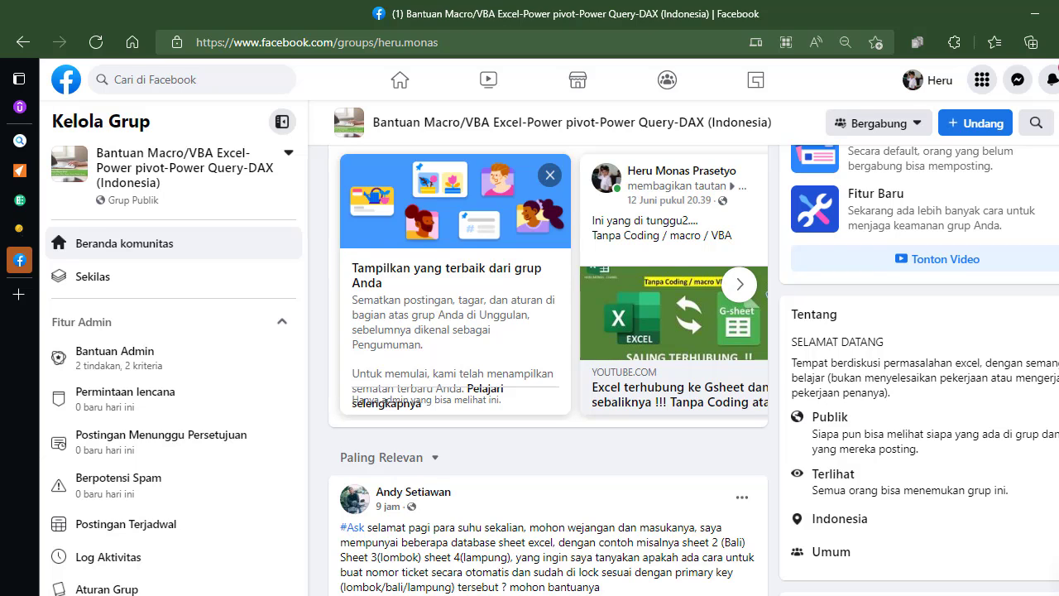
pyautogui.scroll(-2, 549, 373)
pyautogui.scroll(-1, 549, 372)
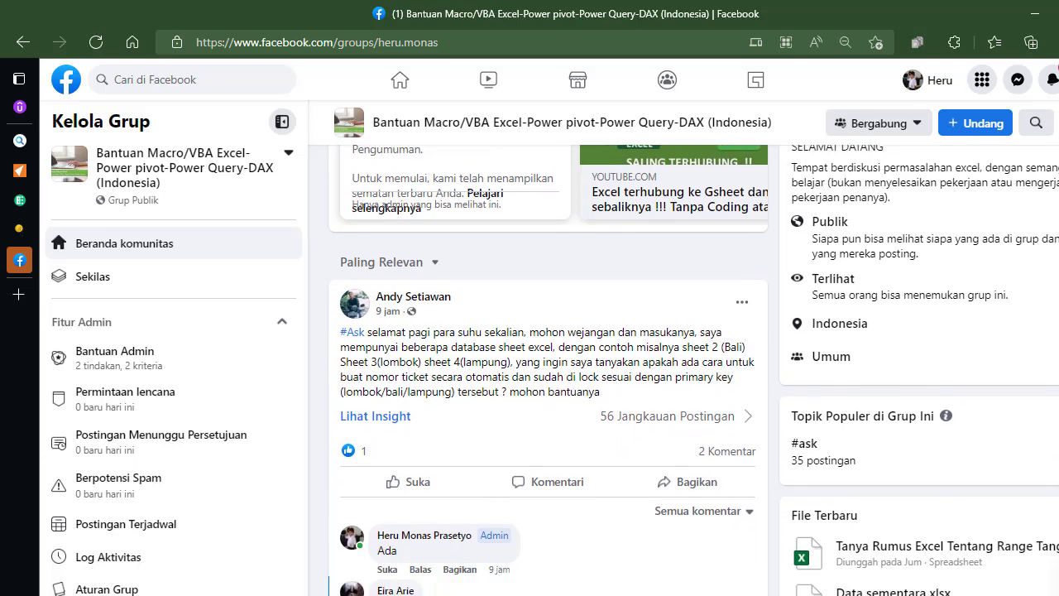
pyautogui.scroll(-2, 548, 373)
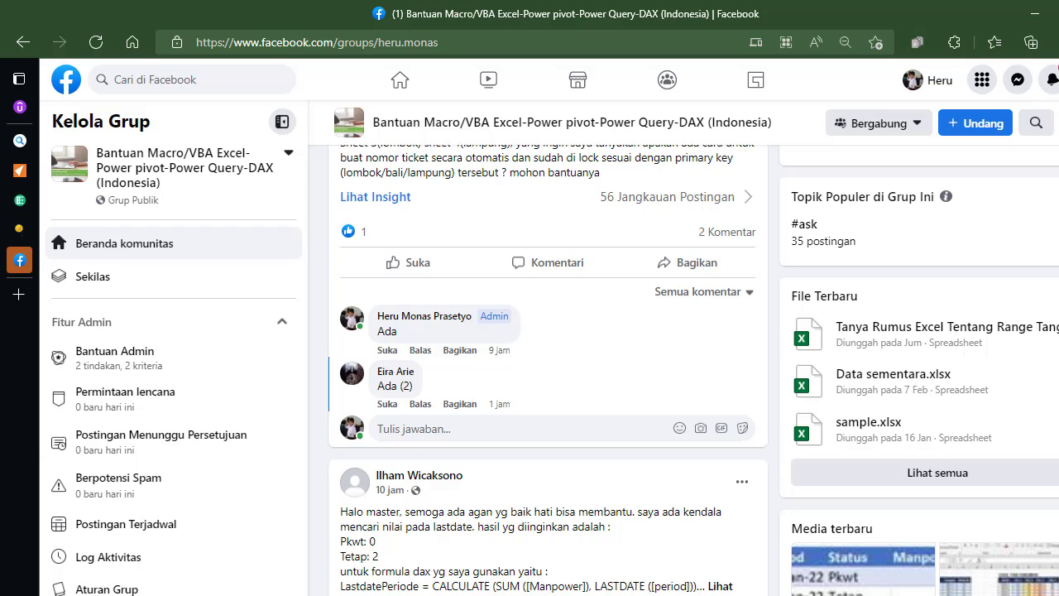
pyautogui.scroll(-1, 549, 373)
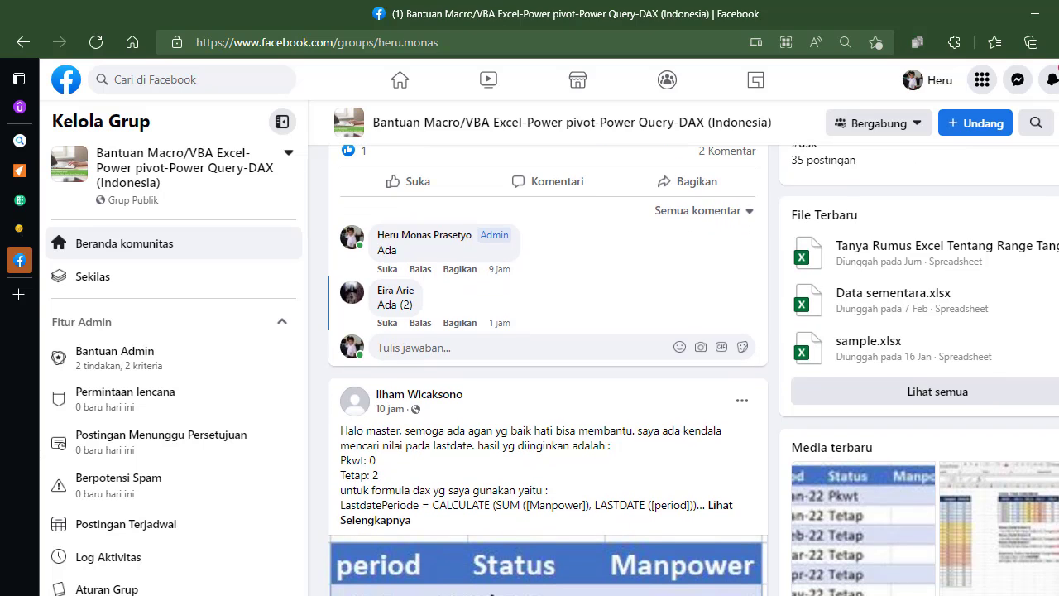
pyautogui.scroll(-2, 548, 372)
pyautogui.scroll(-1, 549, 372)
pyautogui.scroll(-1, 548, 372)
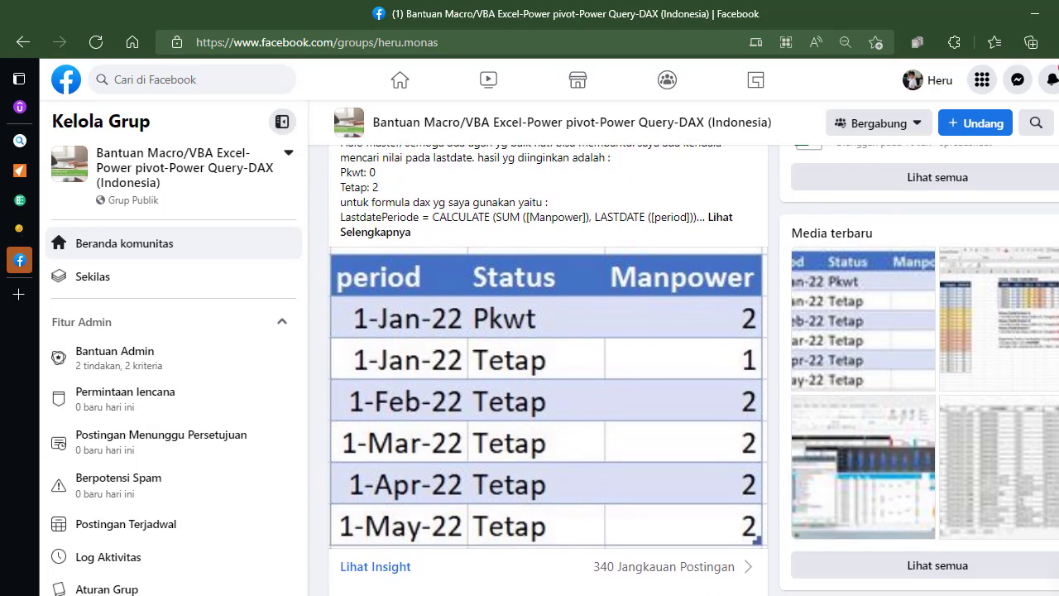
pyautogui.scroll(-2, 549, 372)
pyautogui.scroll(-1, 548, 373)
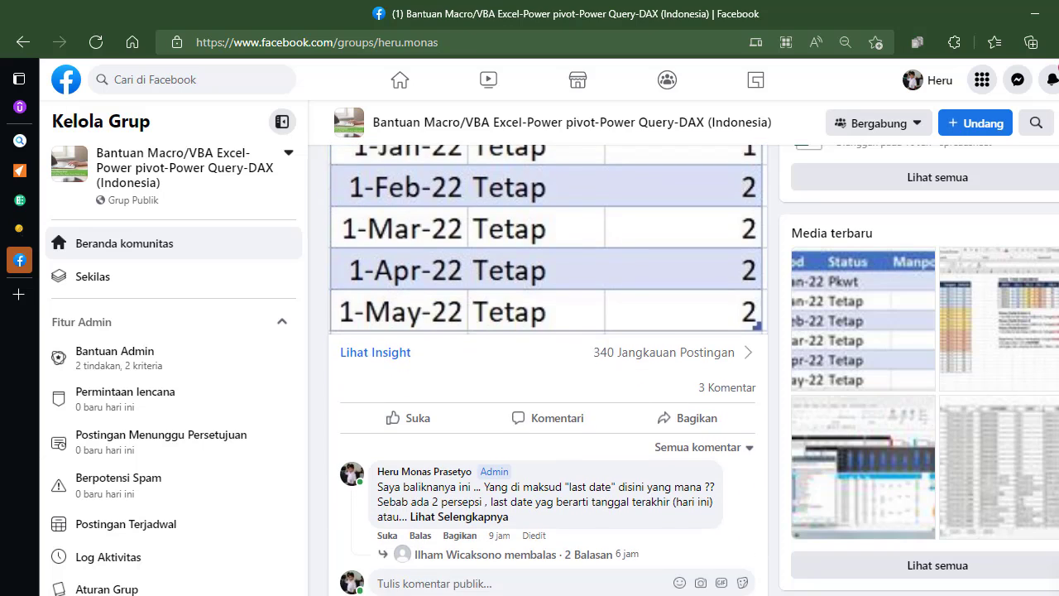
pyautogui.scroll(-3, 548, 372)
pyautogui.scroll(-1, 548, 373)
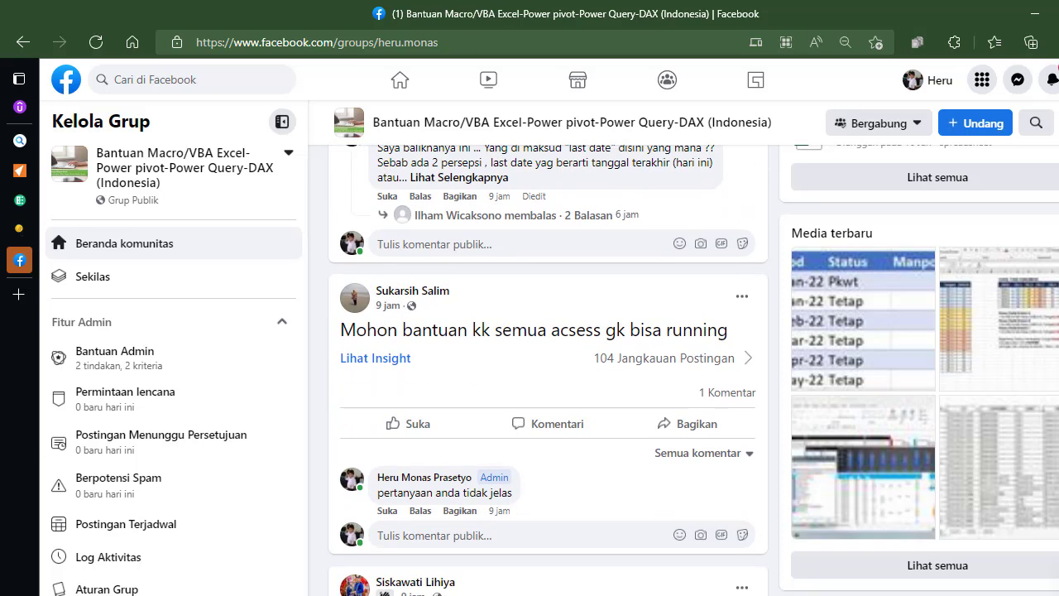
pyautogui.scroll(-1, 549, 372)
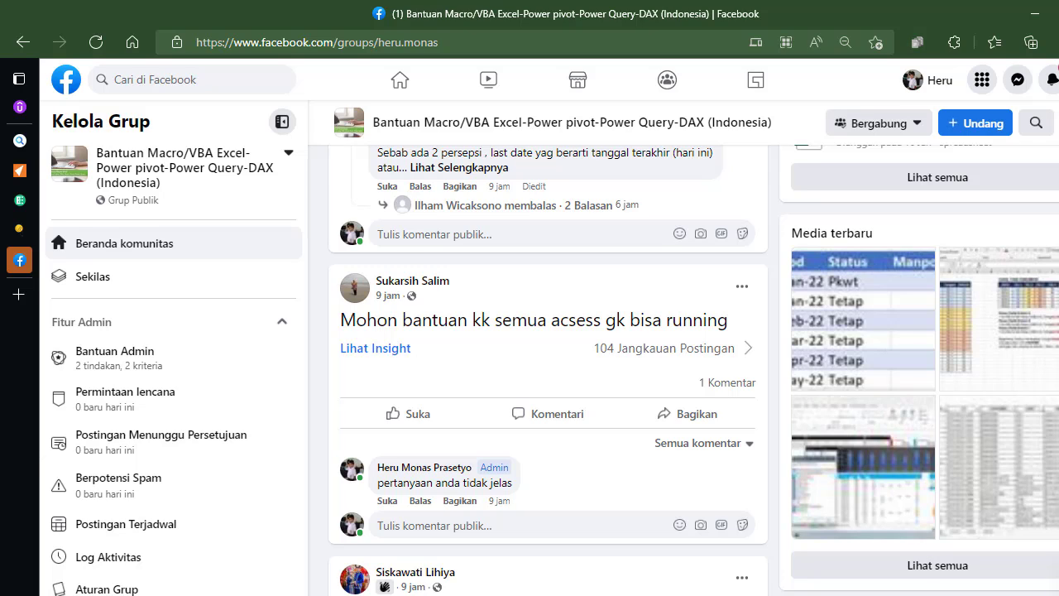
pyautogui.scroll(-1, 548, 372)
pyautogui.scroll(-1, 549, 373)
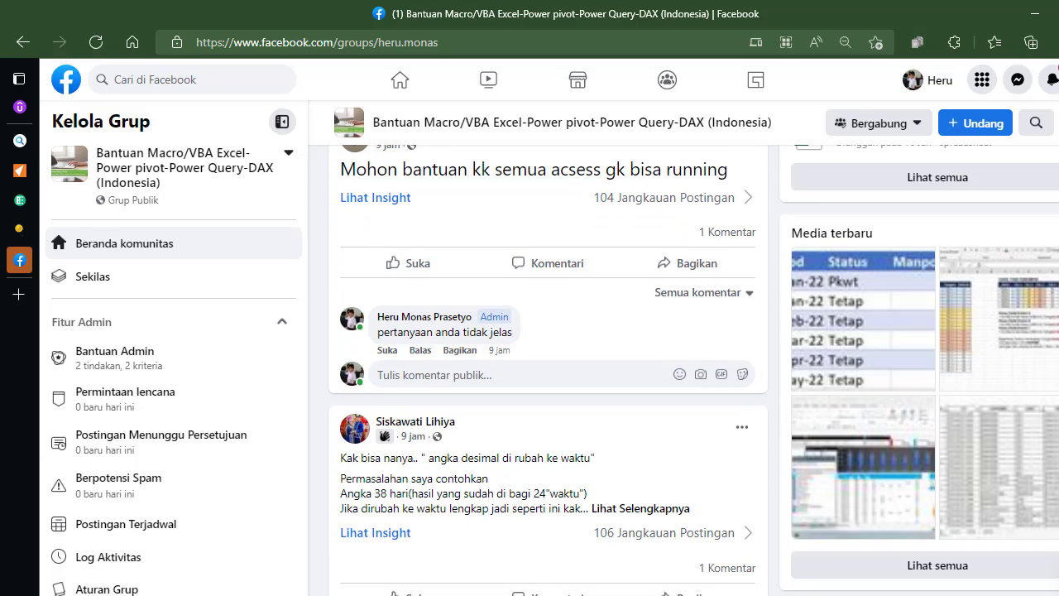
pyautogui.scroll(-1, 549, 370)
pyautogui.scroll(-2, 549, 370)
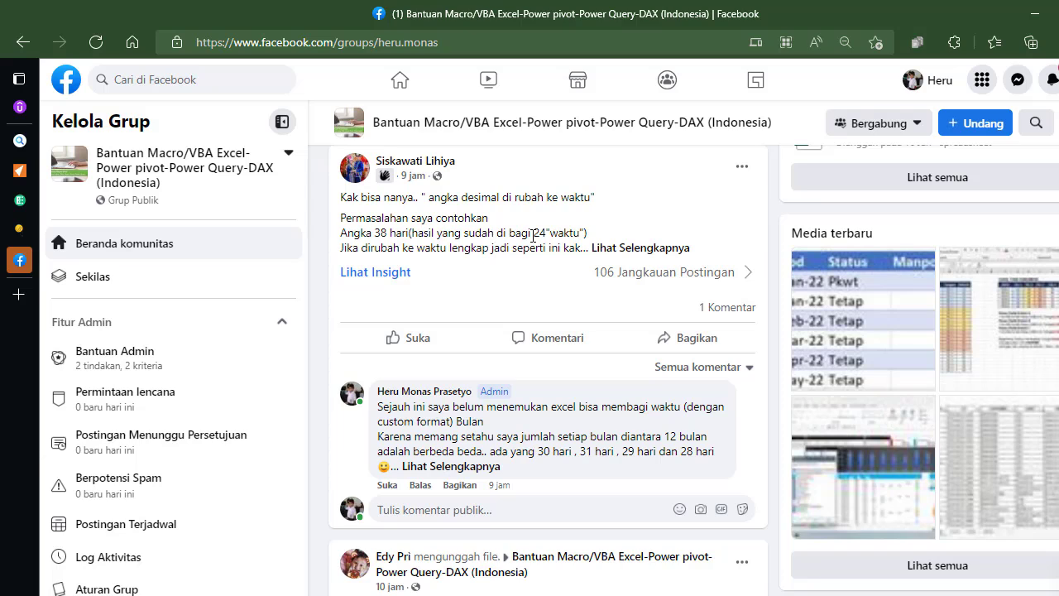
# Step: Expand the 38-days question post to read it in full, then scroll on past it
pyautogui.click(614, 248)
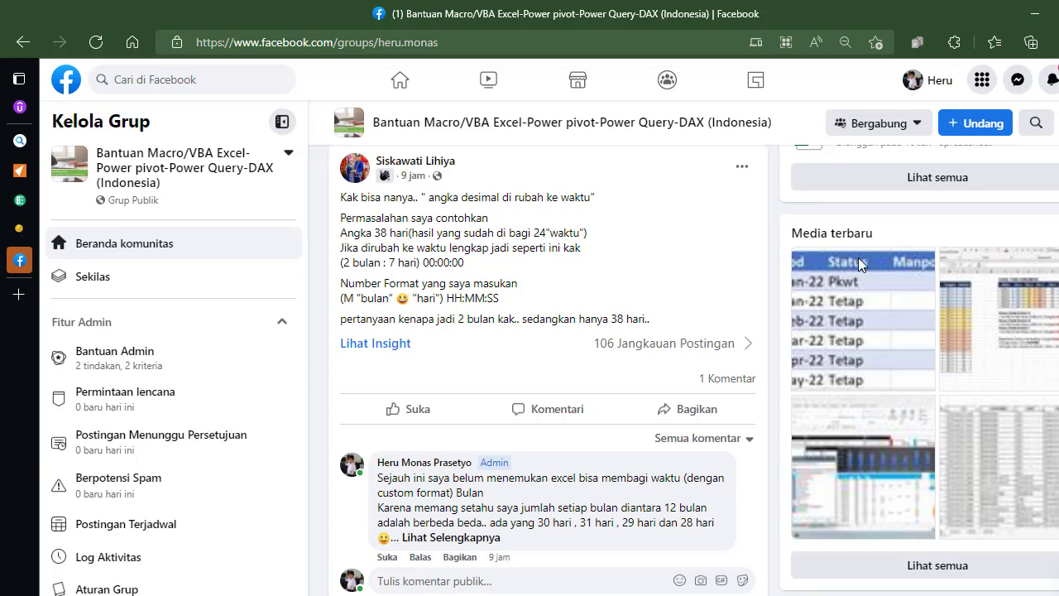
pyautogui.scroll(-2, 549, 370)
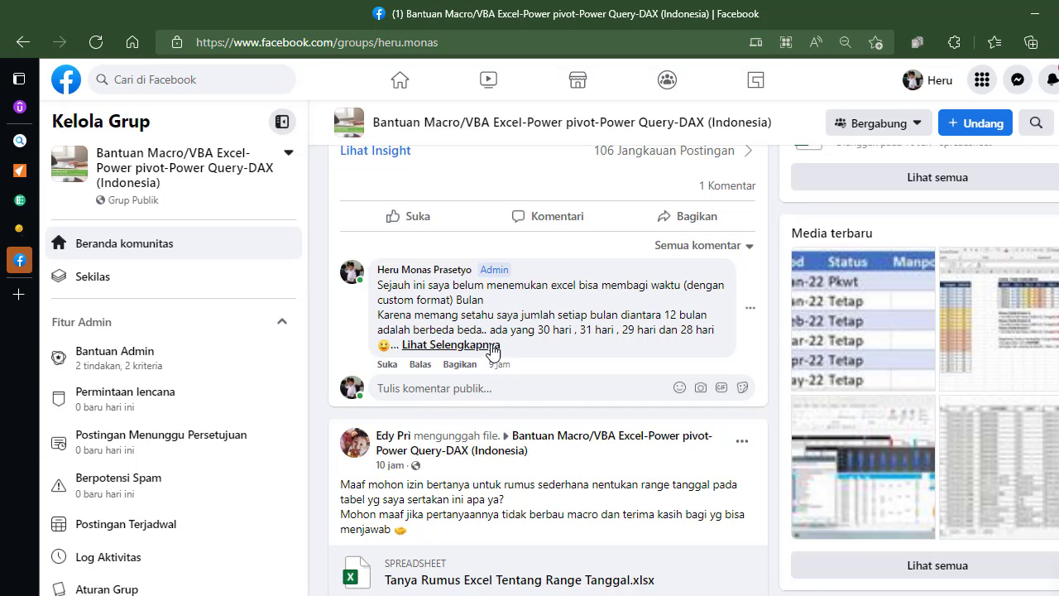
# Step: Expand the admin's reply about custom formats, then scroll back up to the question post
pyautogui.click(490, 344)
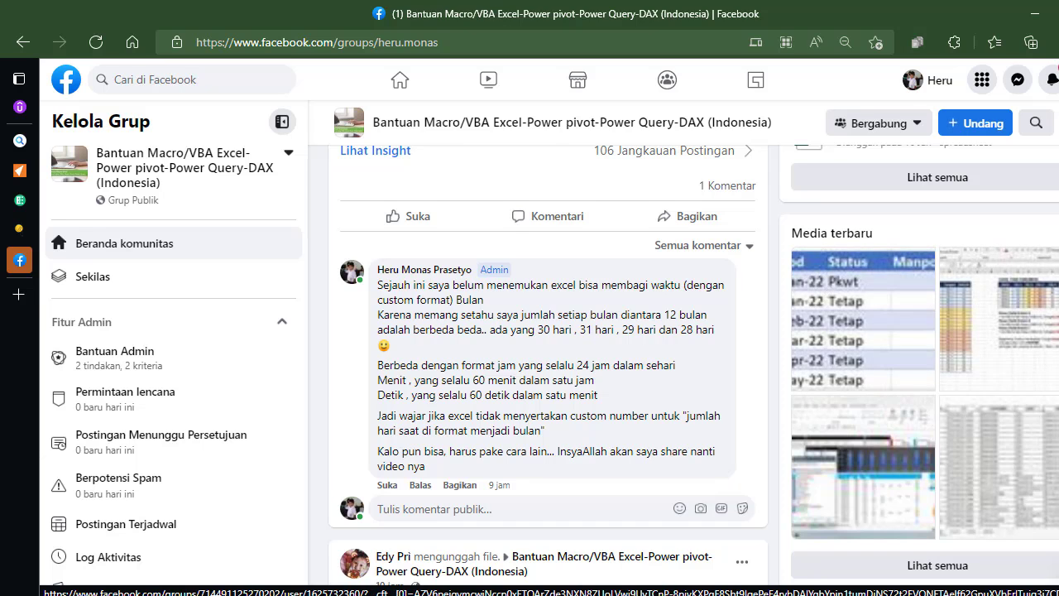
pyautogui.scroll(3, 943, 300)
pyautogui.scroll(2, 943, 300)
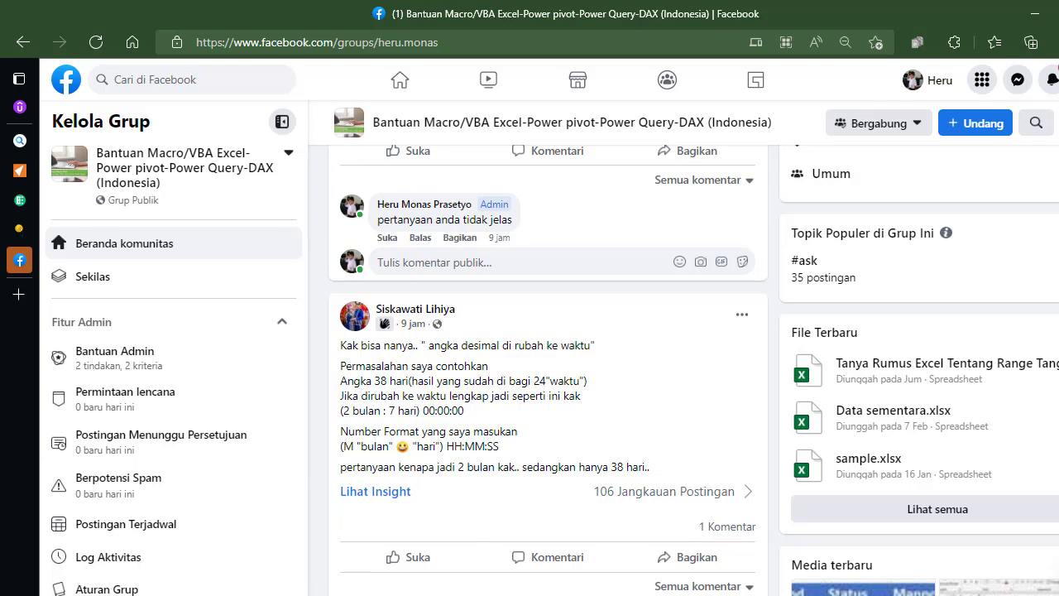
# Step: Launch Excel from Start search with 'ex', create a blank workbook, and maximize it
pyautogui.write('ex')
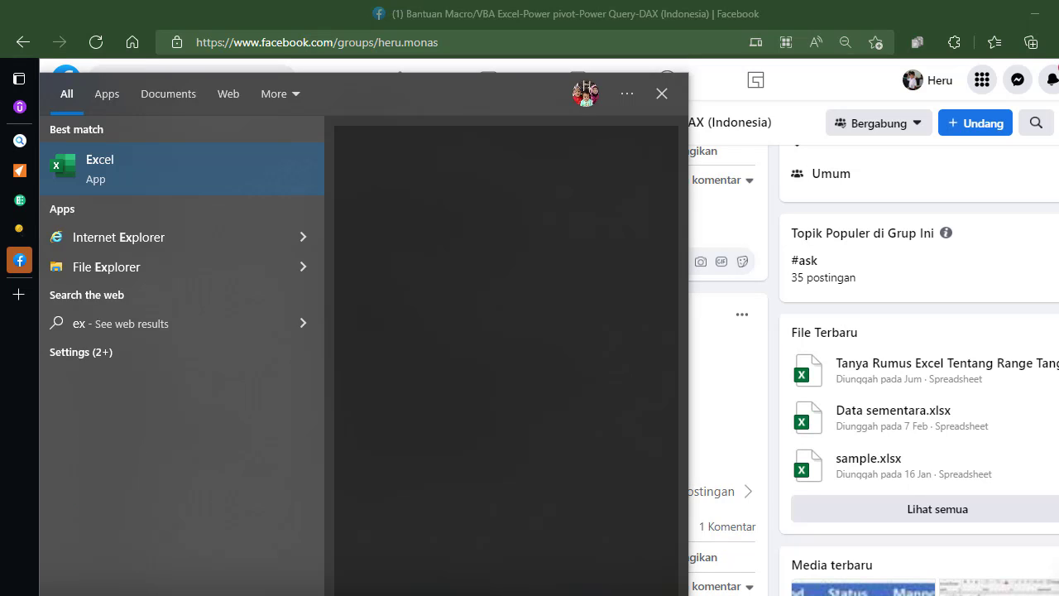
pyautogui.press('Return')
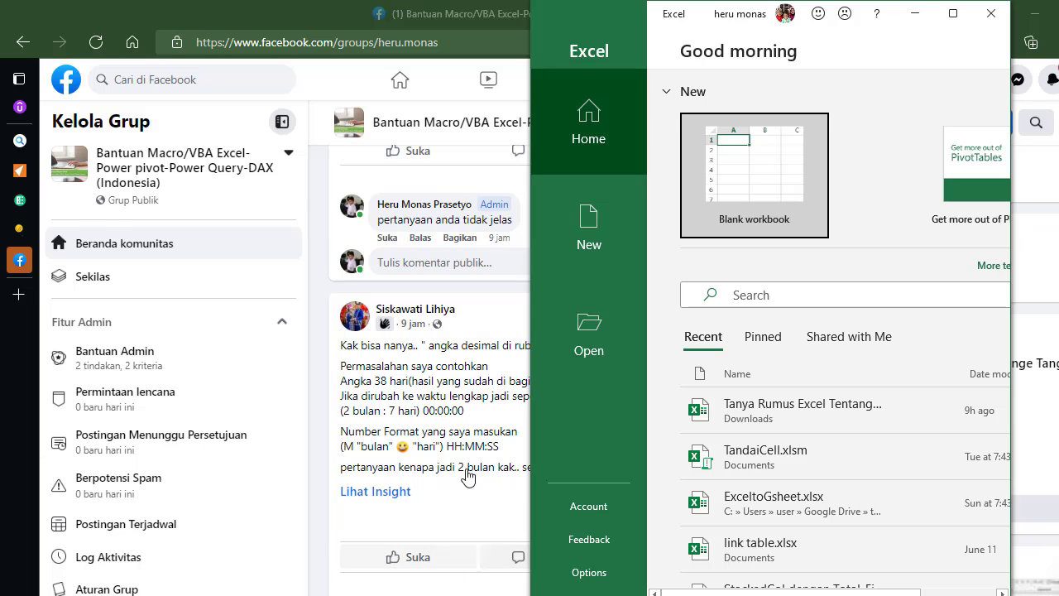
pyautogui.click(765, 196)
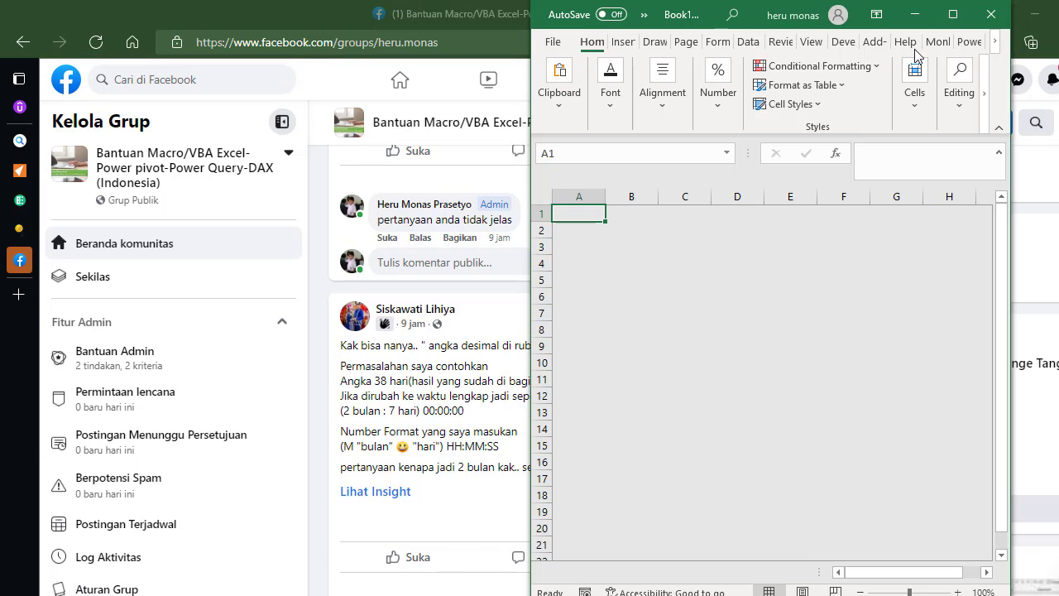
pyautogui.click(953, 14)
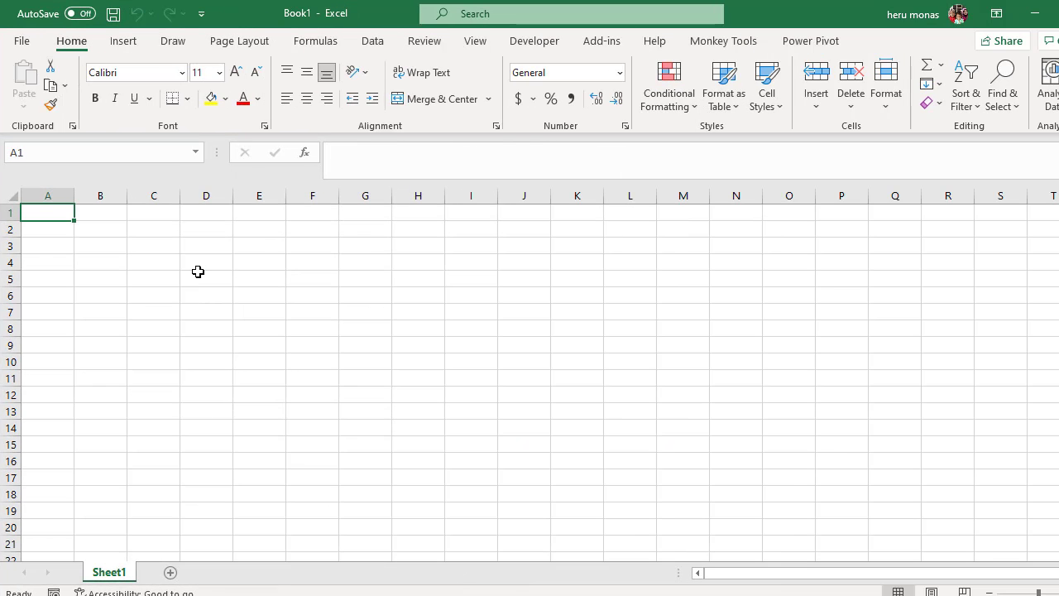
# Step: Enter 38 in B2 and fill it down through B11
pyautogui.click(198, 273)
pyautogui.click(104, 230)
pyautogui.write('3')
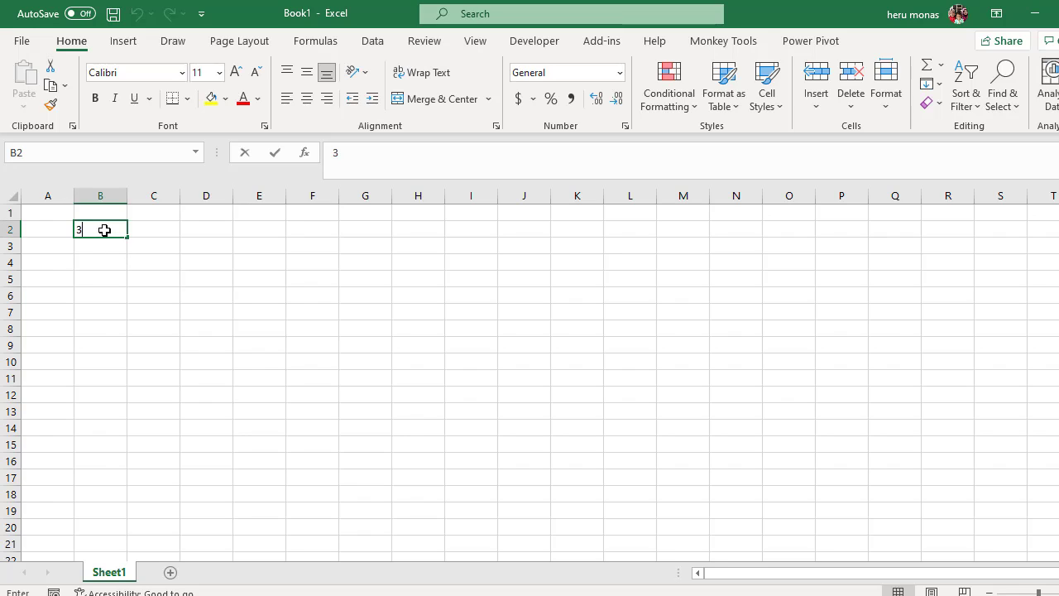
pyautogui.write('8')
pyautogui.press('BackSpace')
pyautogui.write('8')
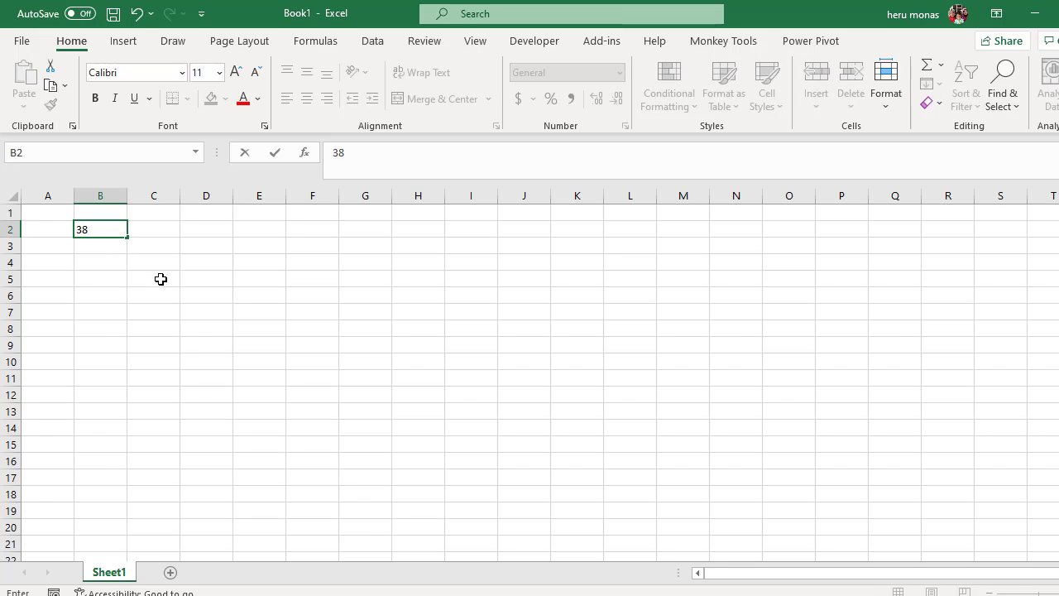
pyautogui.hotkey('ctrl', 'Return')
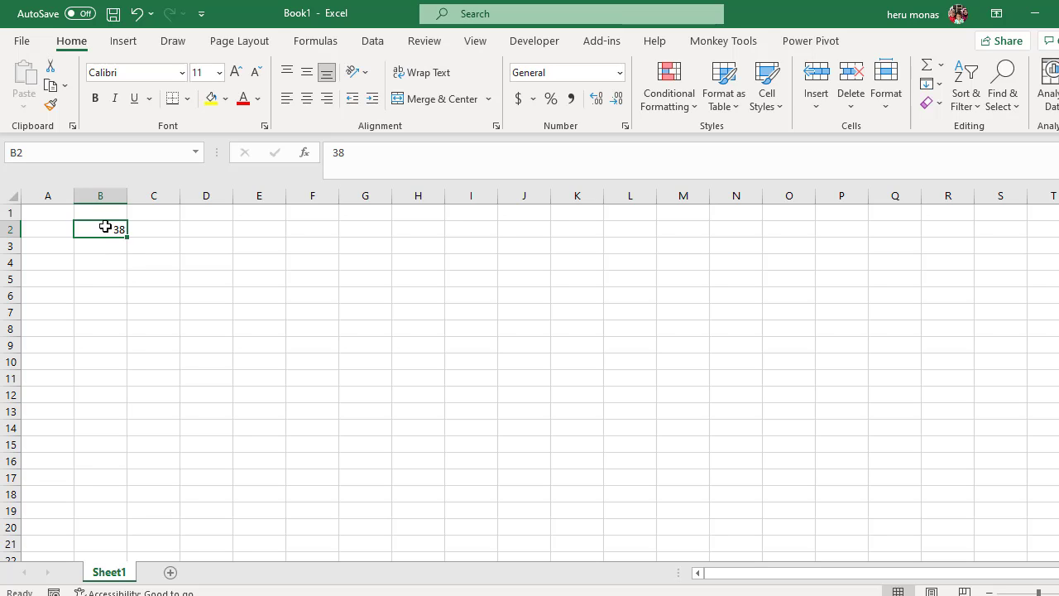
pyautogui.moveTo(106, 227); pyautogui.dragTo(101, 372)
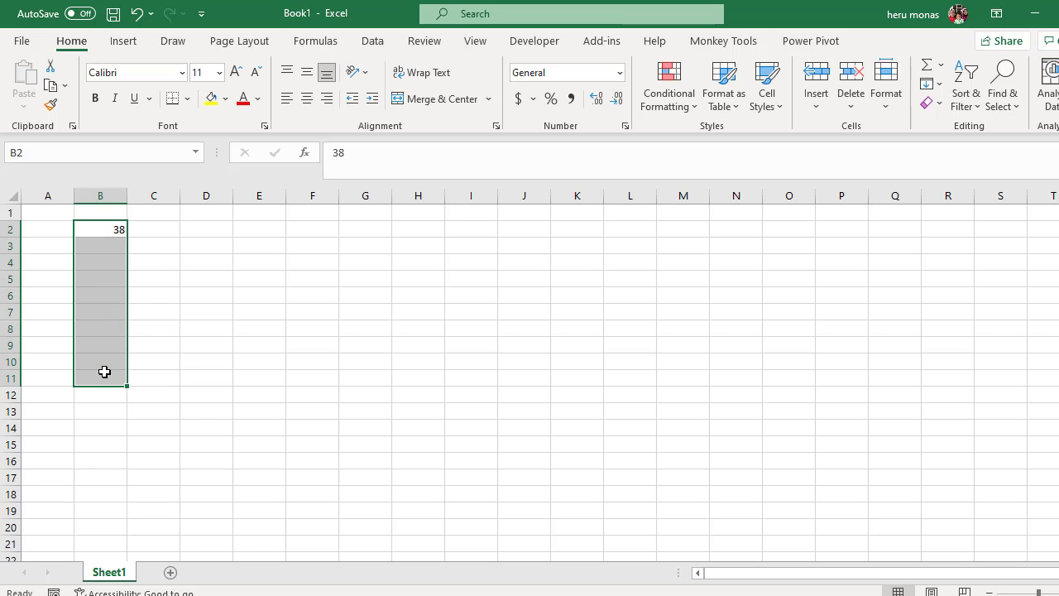
pyautogui.hotkey('ctrl', 'd')
pyautogui.click(259, 357)
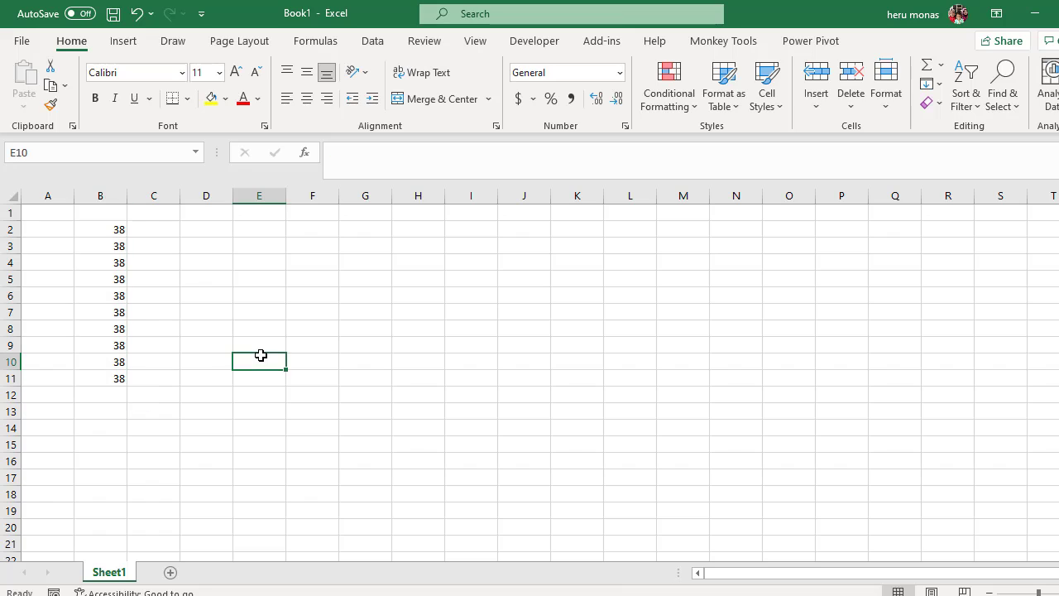
# Step: Add the headings 'hasil' in D1 and 'formula' in G1
pyautogui.click(214, 213)
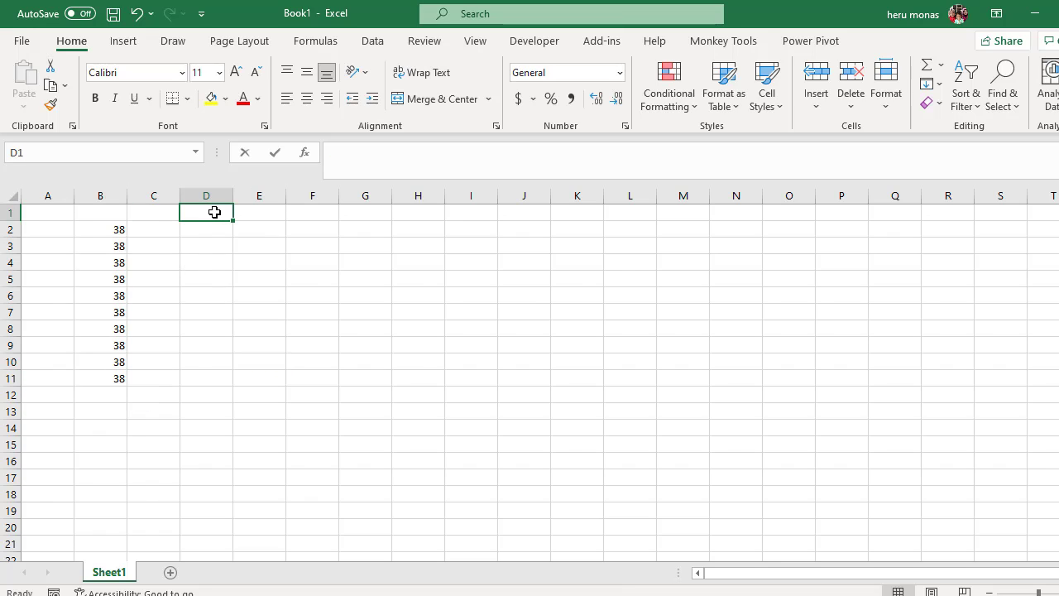
pyautogui.write('hasil')
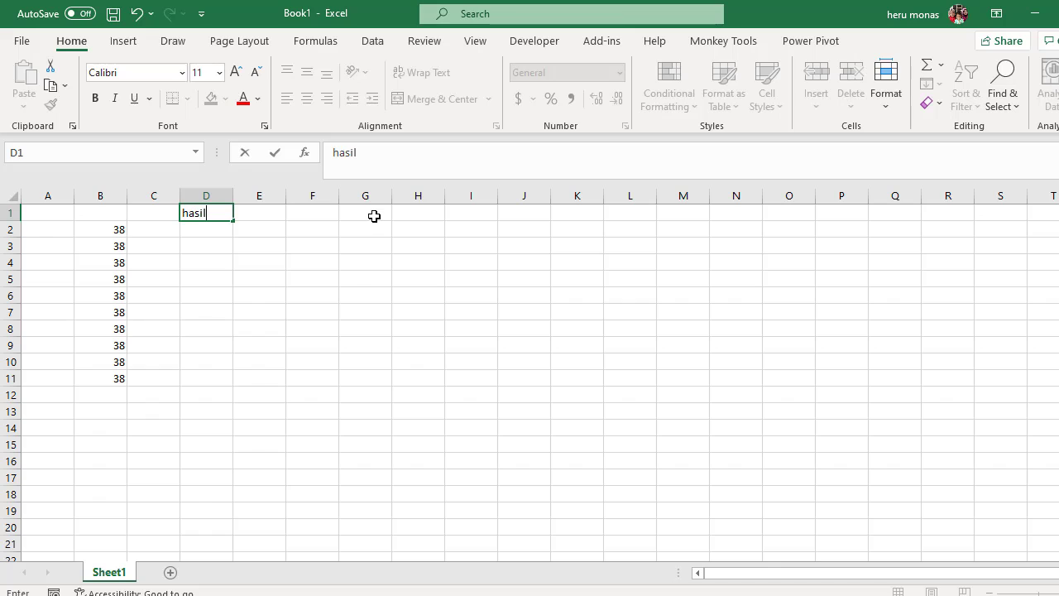
pyautogui.click(374, 216)
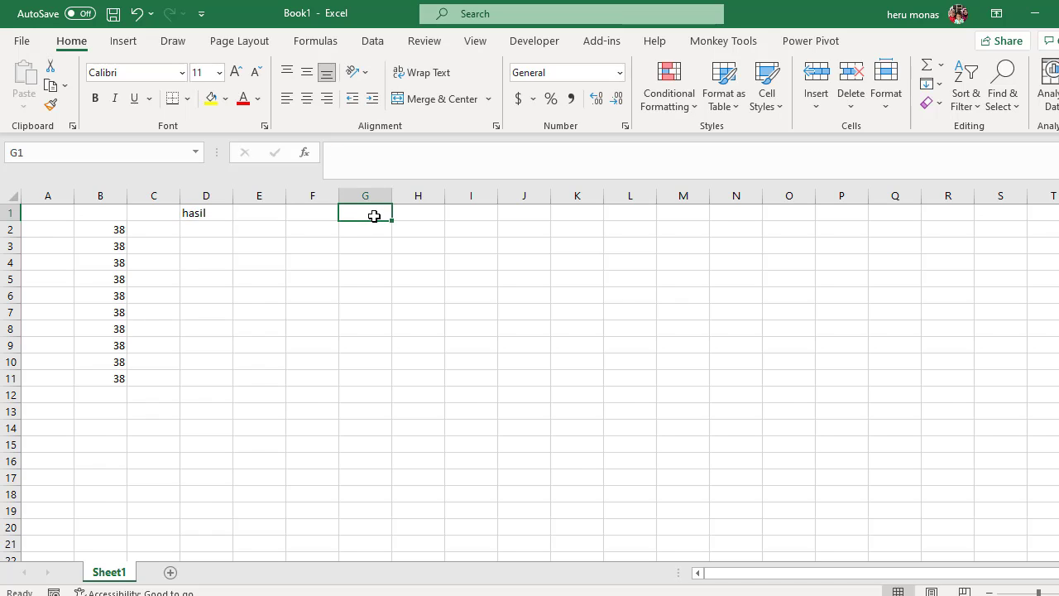
pyautogui.write('formu')
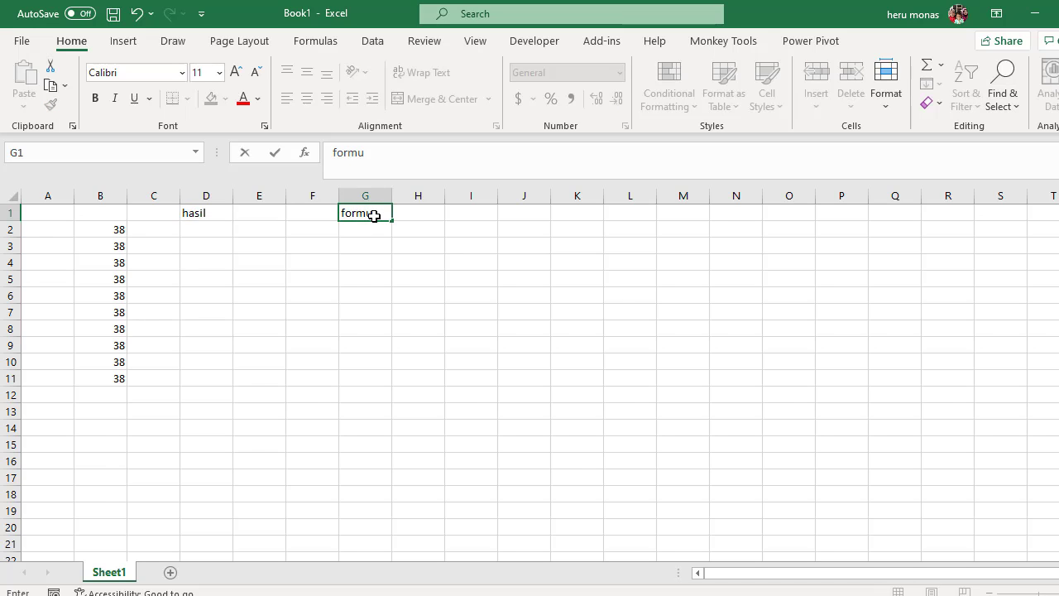
pyautogui.write('la')
pyautogui.press('Return')
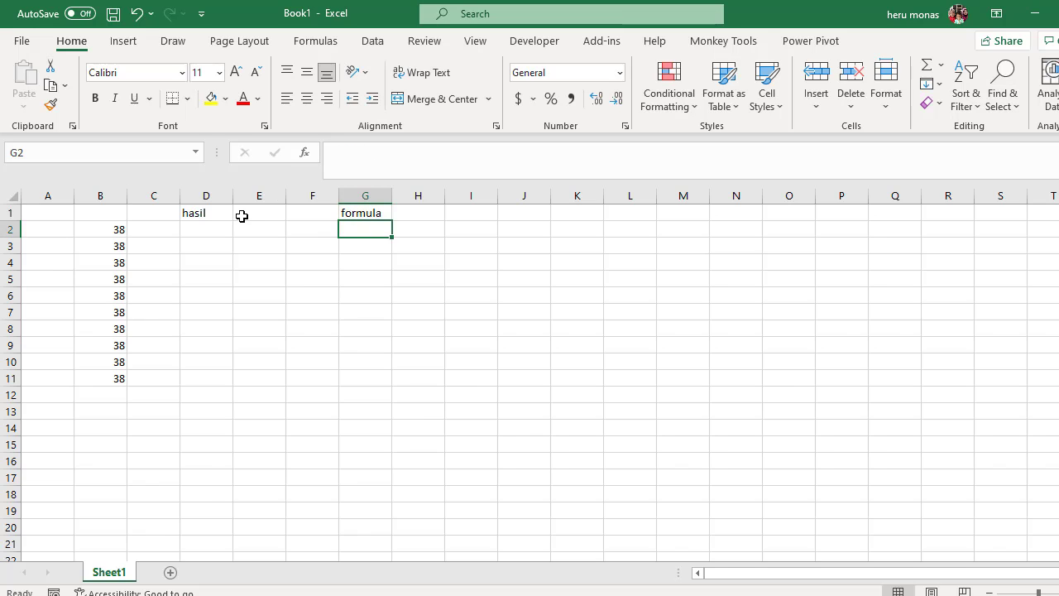
# Step: Widen column D, shrink column F to a sliver, and enter =B2 in D2
pyautogui.moveTo(233, 199); pyautogui.dragTo(280, 204)
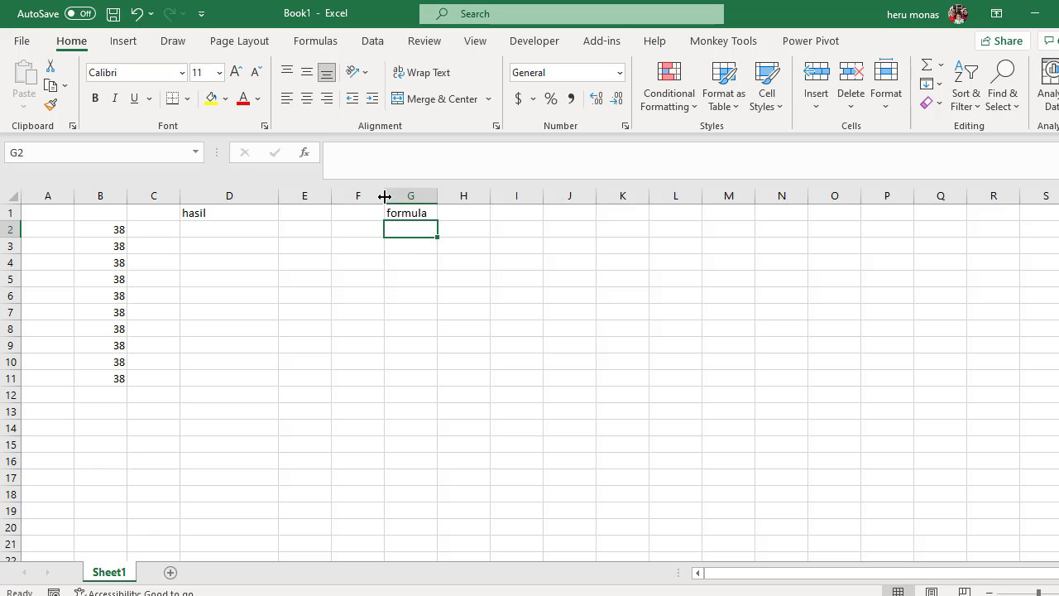
pyautogui.moveTo(384, 196); pyautogui.dragTo(338, 198)
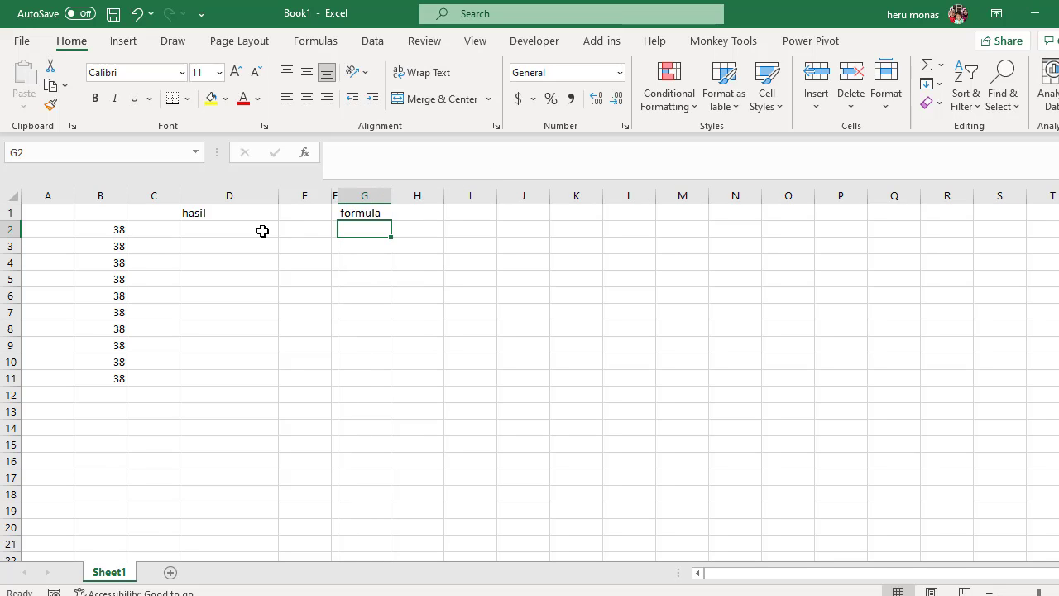
pyautogui.click(262, 231)
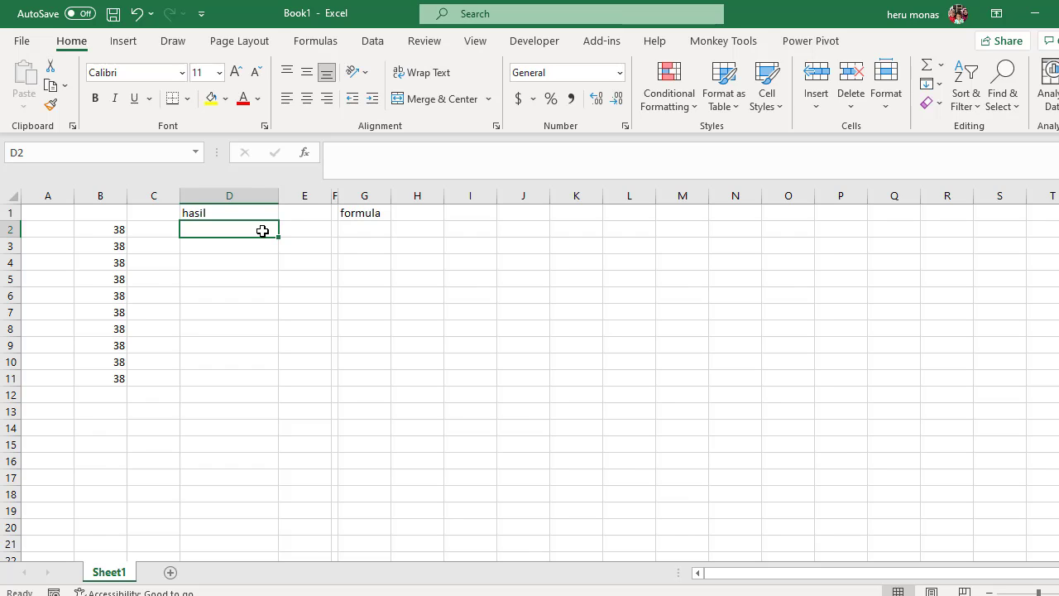
pyautogui.press('Left')
pyautogui.press('Left')
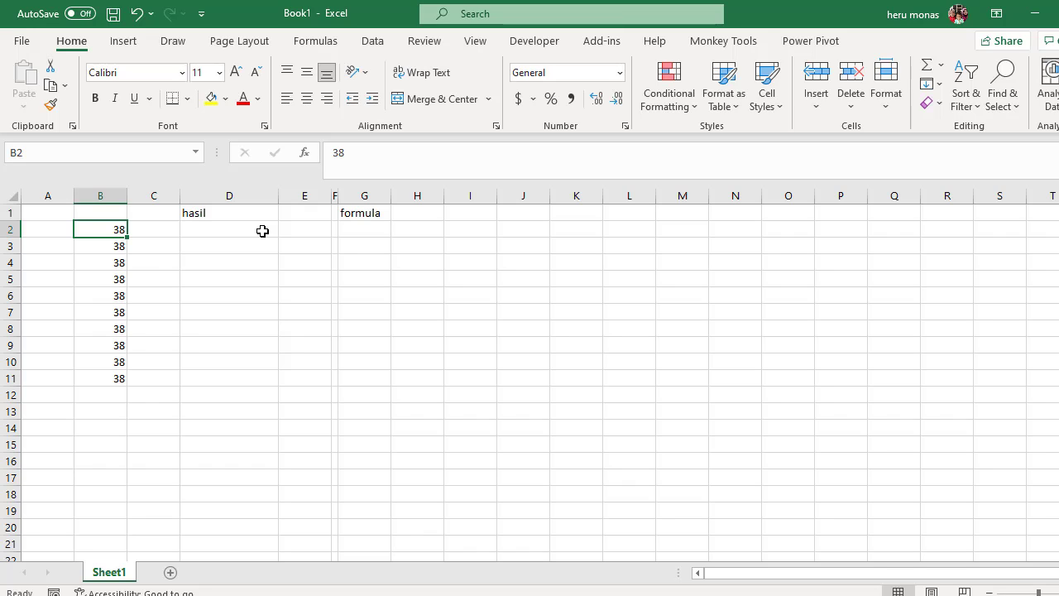
pyautogui.press('Right')
pyautogui.press('Right')
pyautogui.write('=')
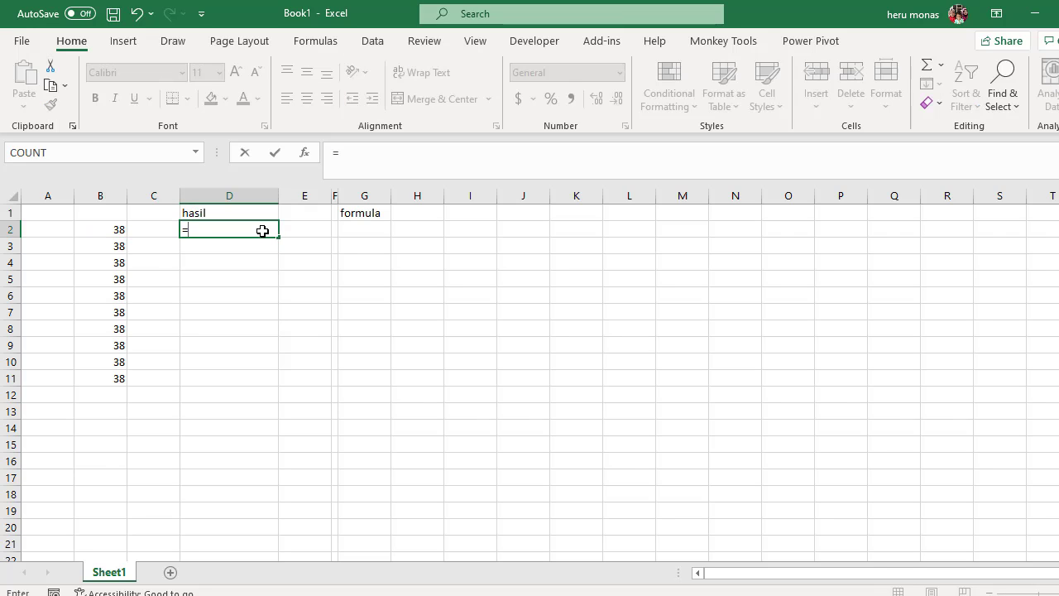
pyautogui.press('Left')
pyautogui.press('Left')
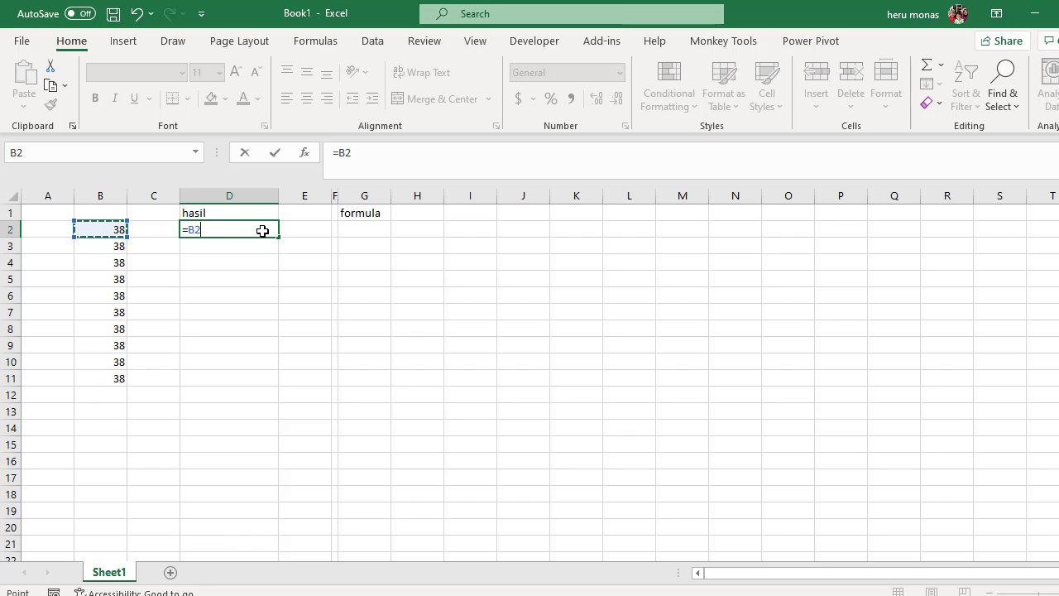
pyautogui.press('Return')
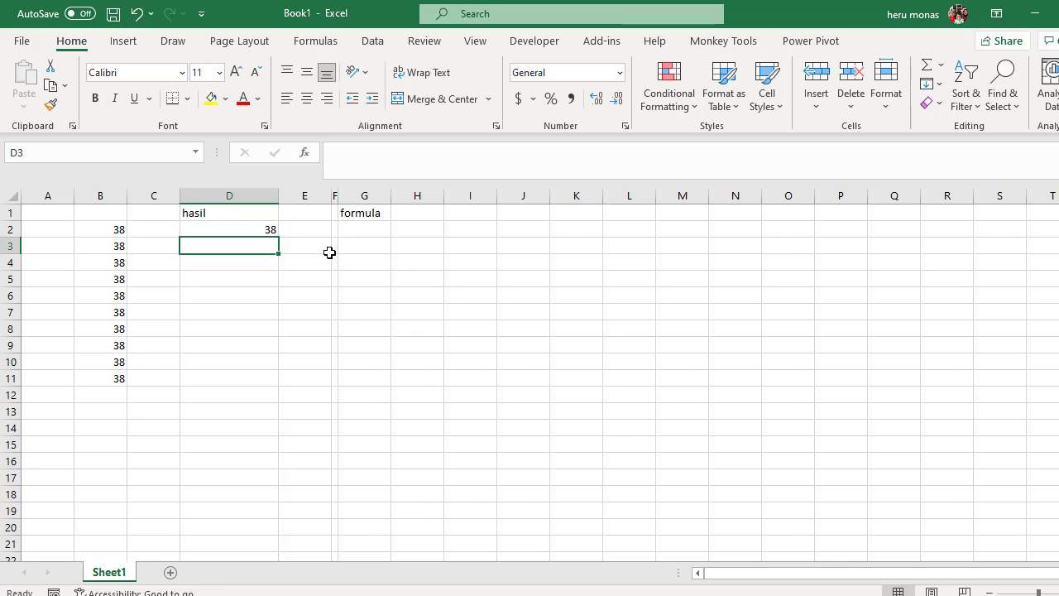
# Step: Recheck D2's =B2 formula, dismiss the AutoSave prompt, and bring up D2's cell options
pyautogui.click(262, 231)
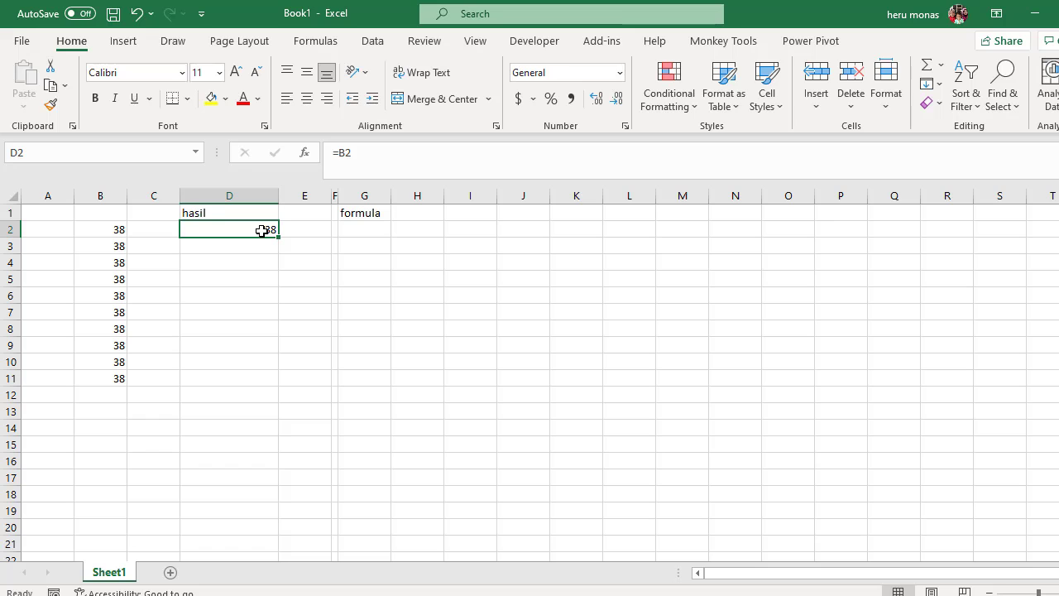
pyautogui.hotkey('alt', '1')
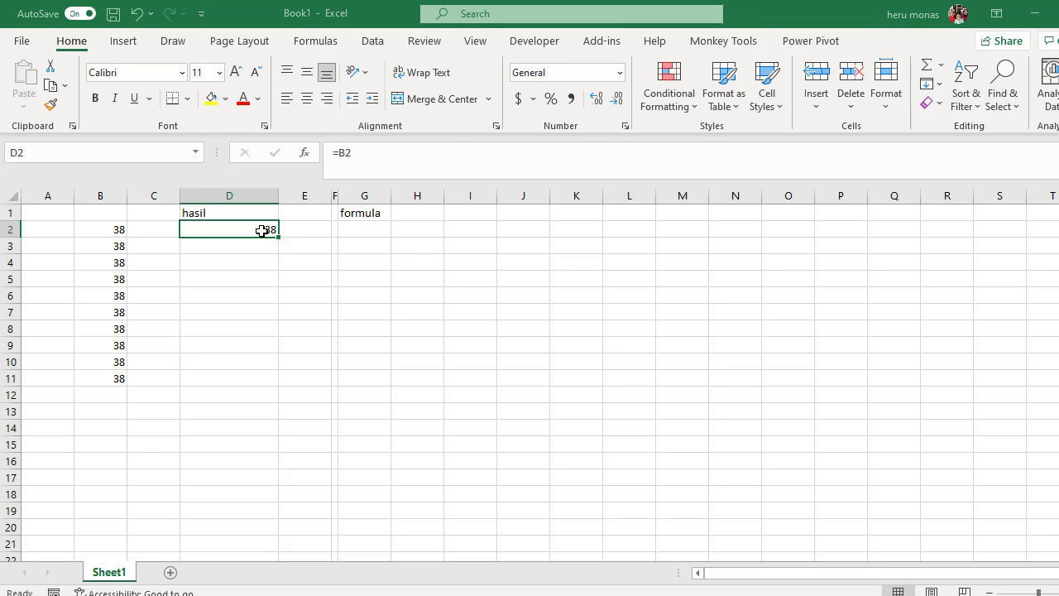
pyautogui.click(678, 122)
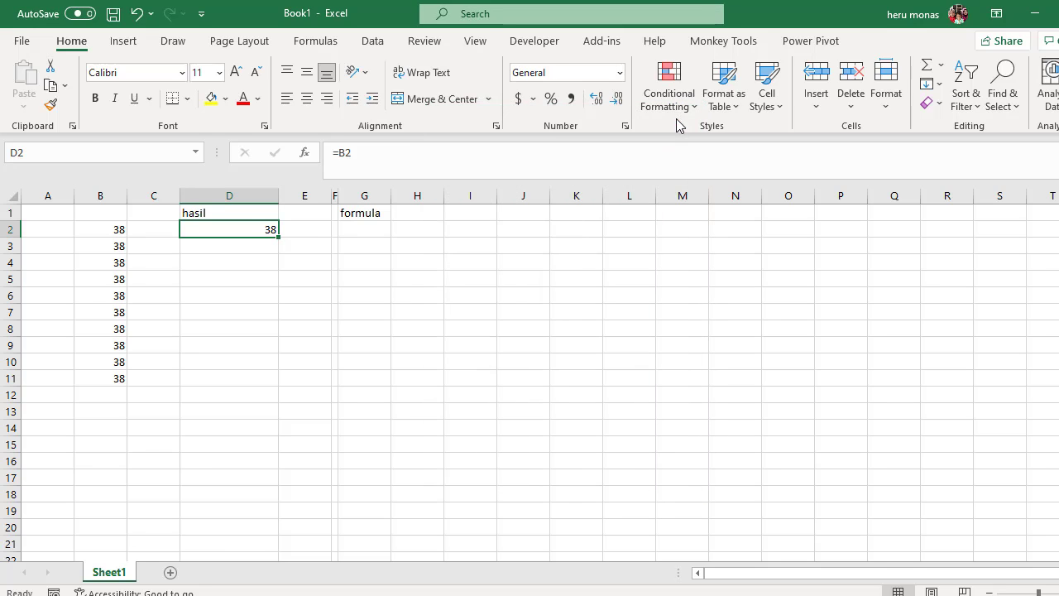
pyautogui.click(466, 155)
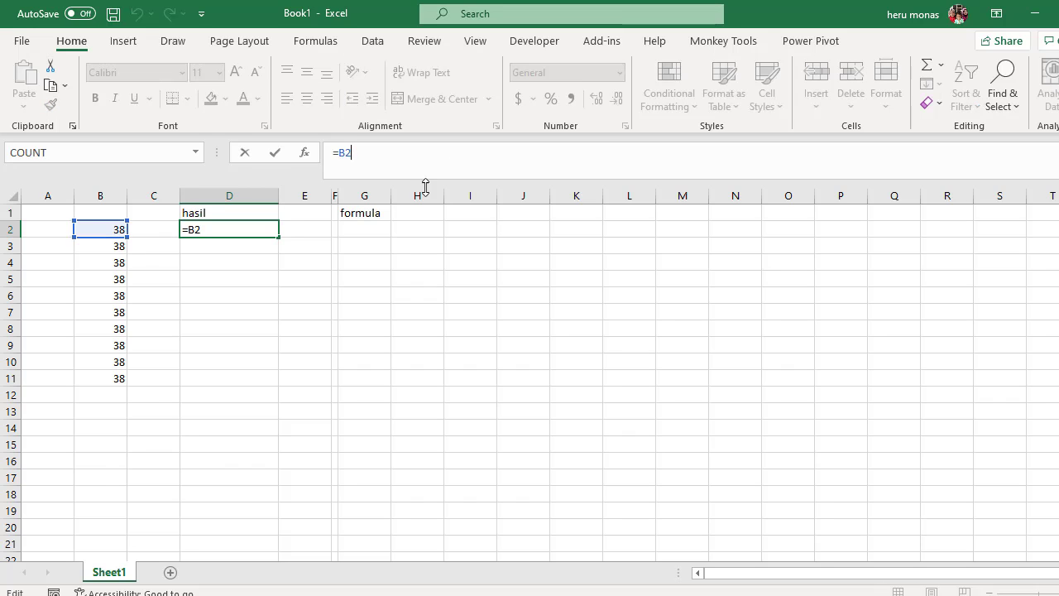
pyautogui.click(287, 267)
pyautogui.click(261, 231)
pyautogui.doubleClick(262, 232)
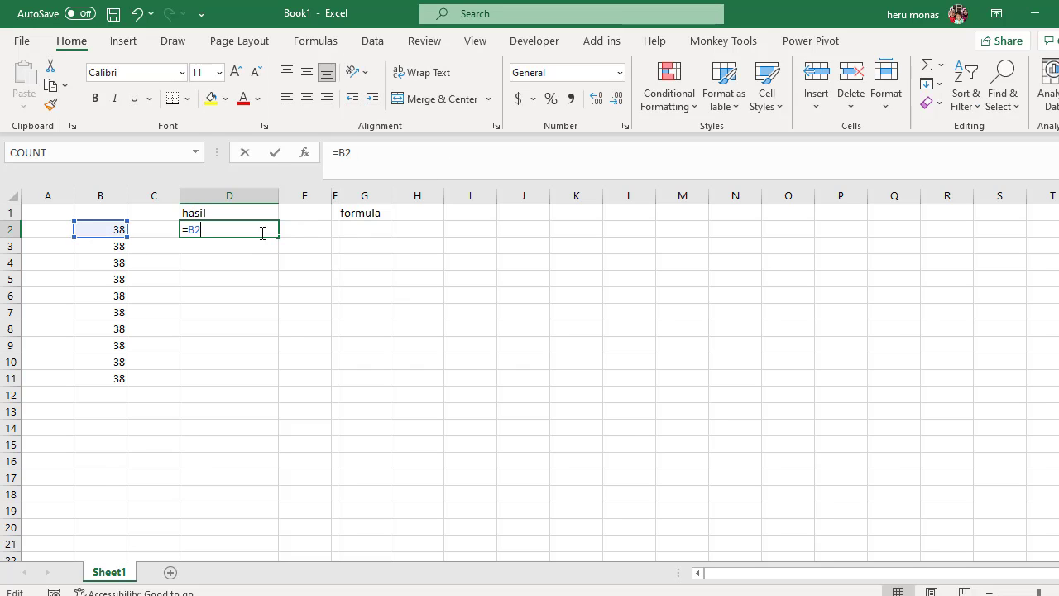
pyautogui.rightClick(262, 232)
pyautogui.click(218, 265)
pyautogui.hotkey('ctrl', 'Return')
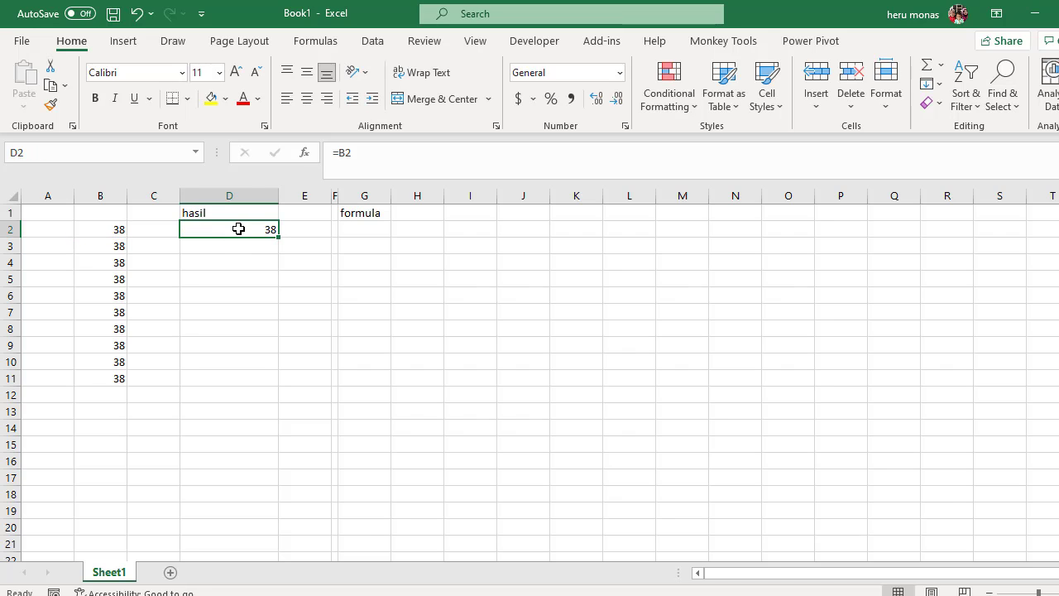
pyautogui.rightClick(238, 229)
# Step: In Format Cells > Custom, replace General with m for D2 so it shows 2
pyautogui.hotkey('ctrl', '1')
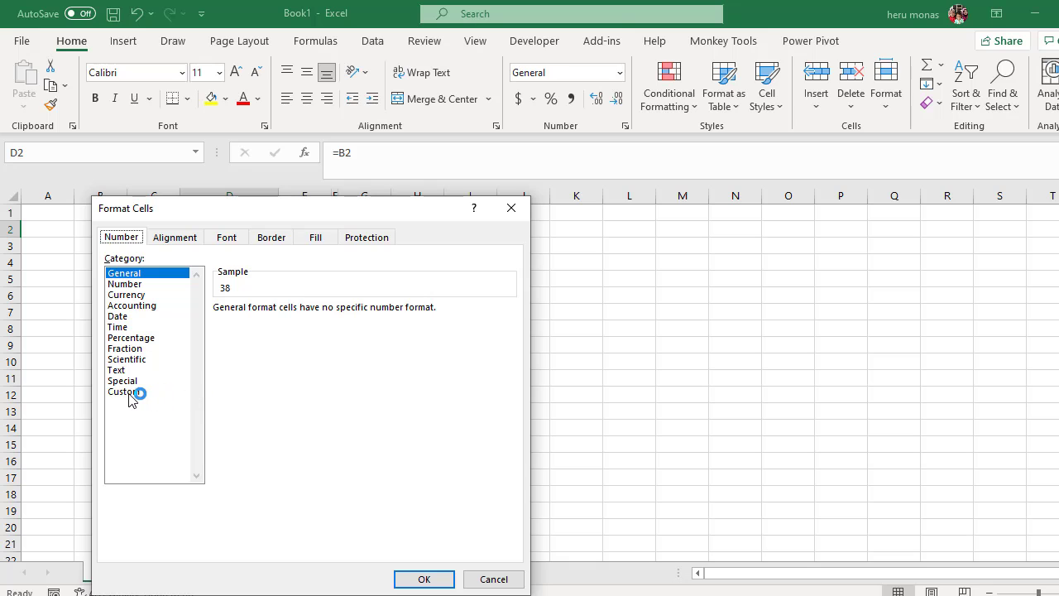
pyautogui.click(125, 391)
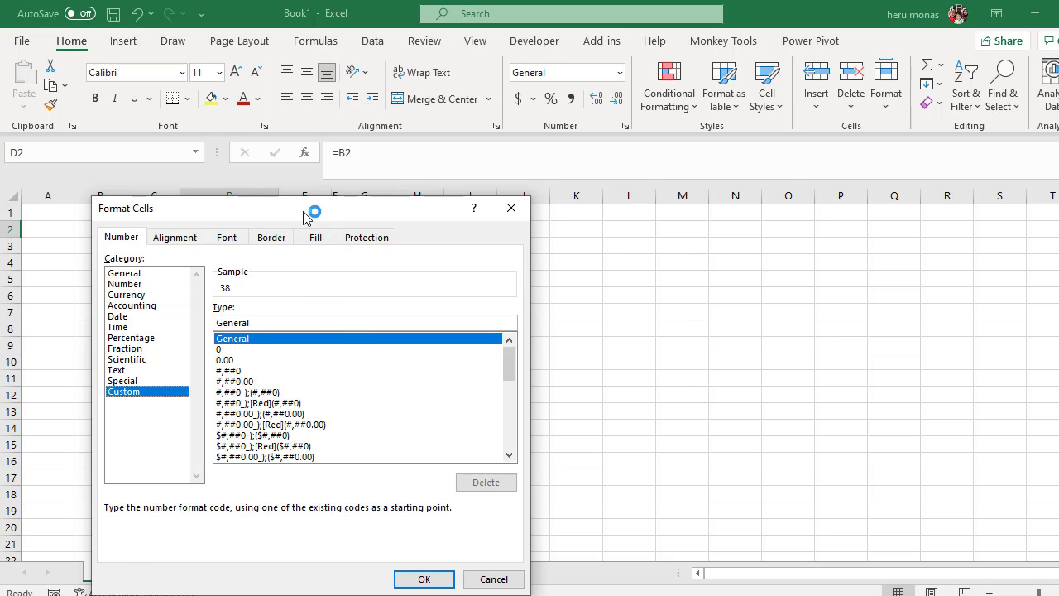
pyautogui.moveTo(304, 213); pyautogui.dragTo(650, 111)
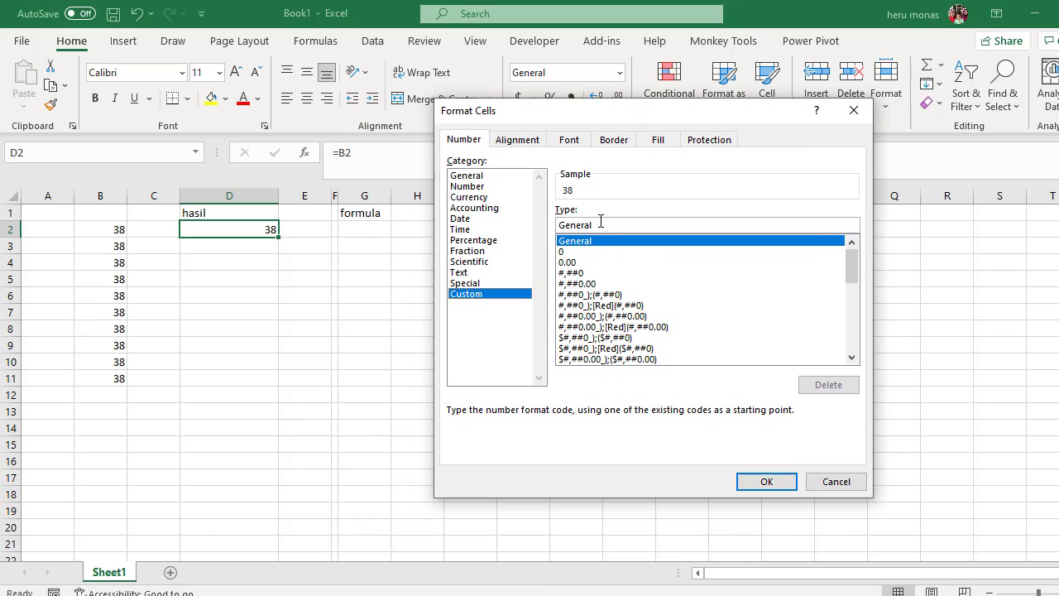
pyautogui.moveTo(611, 224); pyautogui.dragTo(521, 221)
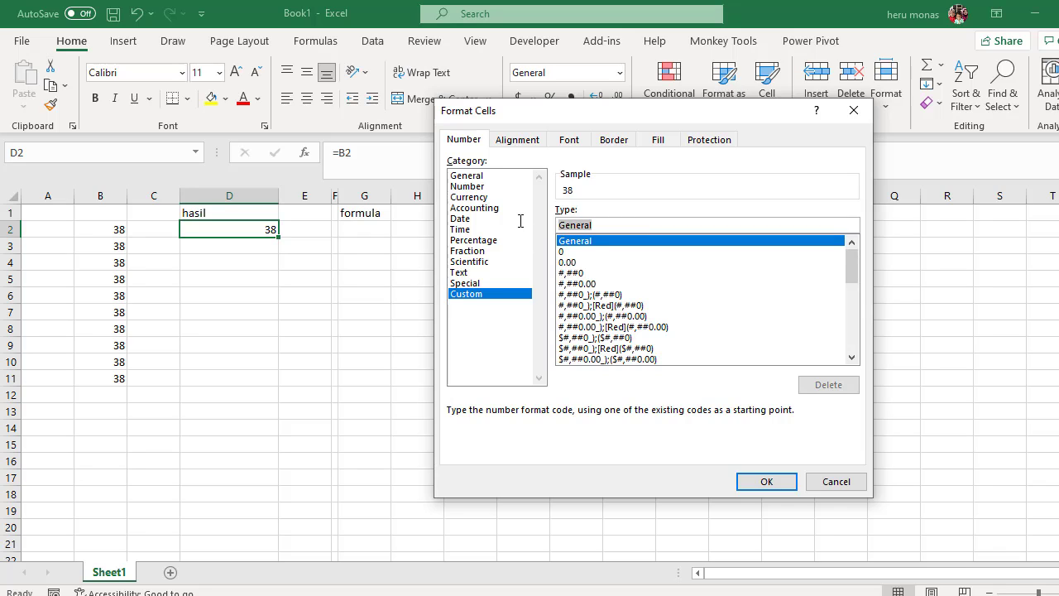
pyautogui.press('BackSpace')
pyautogui.write('[')
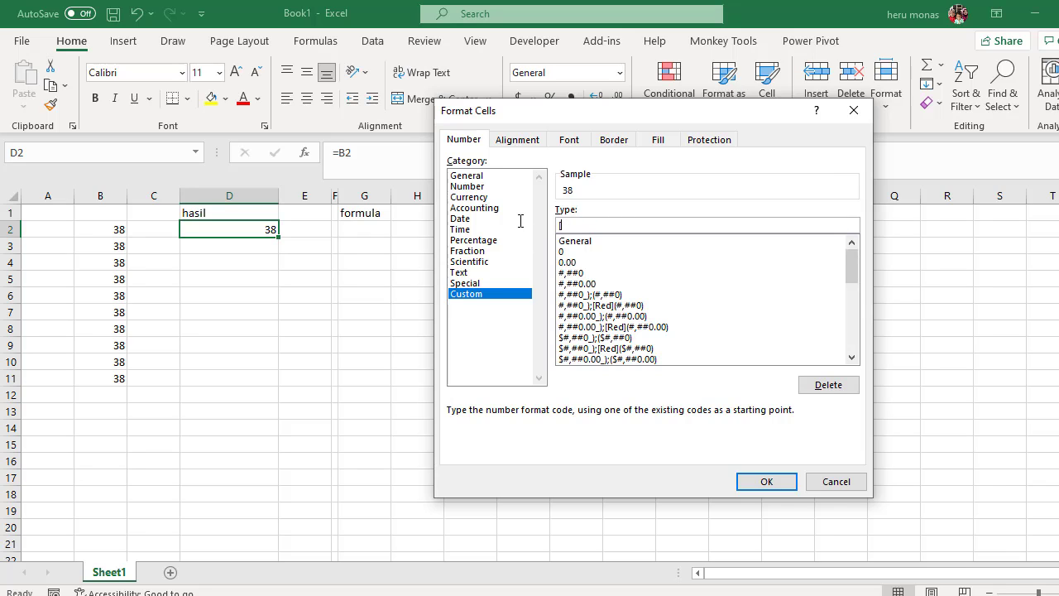
pyautogui.write('M')
pyautogui.write(']')
pyautogui.press('BackSpace')
pyautogui.press('BackSpace')
pyautogui.write('m')
pyautogui.write(']')
pyautogui.press('BackSpace')
pyautogui.press('BackSpace')
pyautogui.press('BackSpace')
pyautogui.write('m')
pyautogui.click(749, 483)
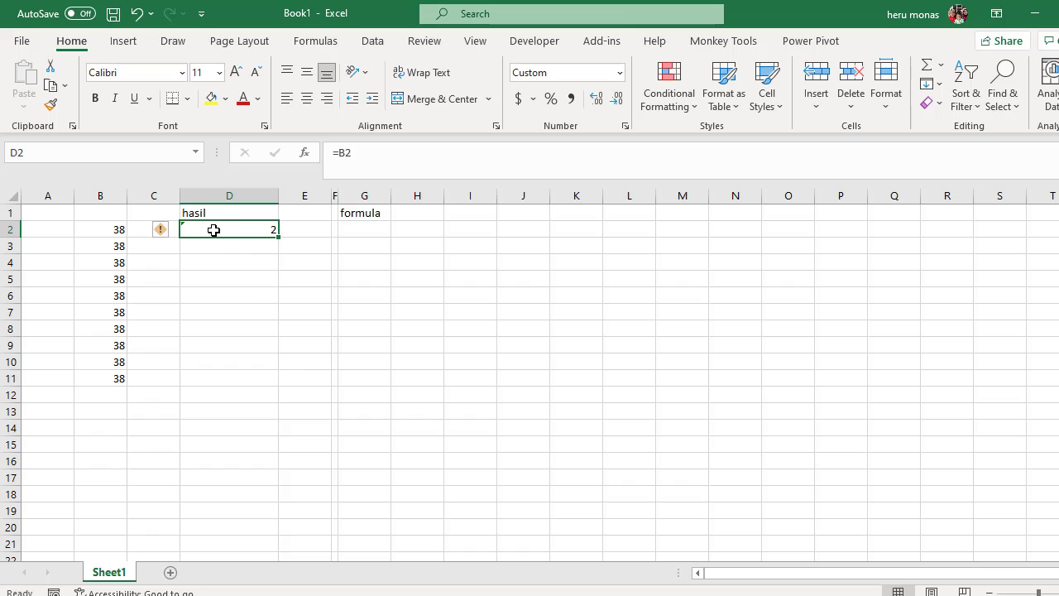
# Step: Type the note 'Custom format' into G2 beside D2's result
pyautogui.click(359, 231)
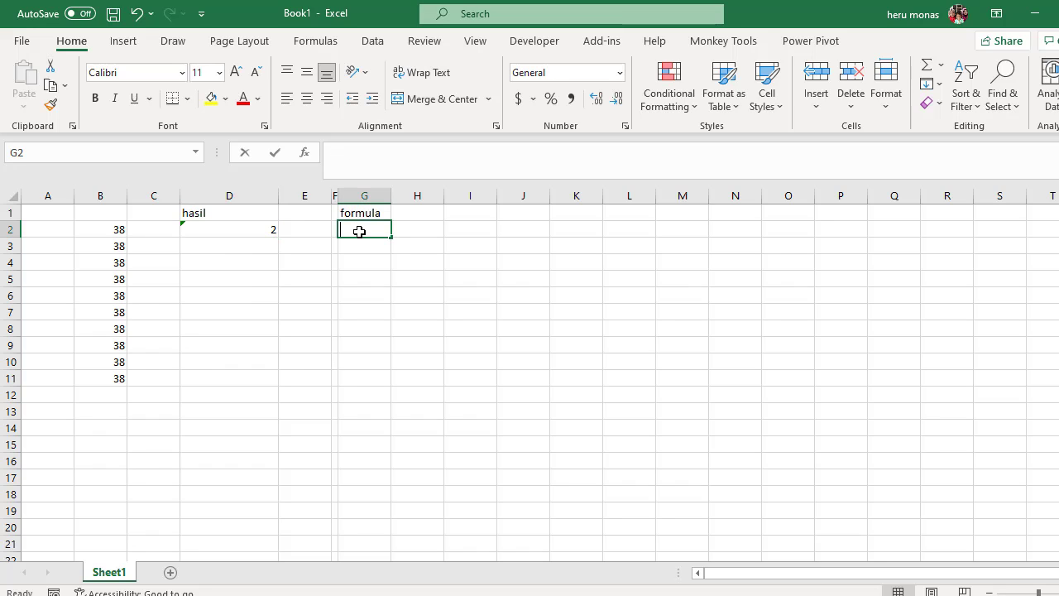
pyautogui.write('Cu')
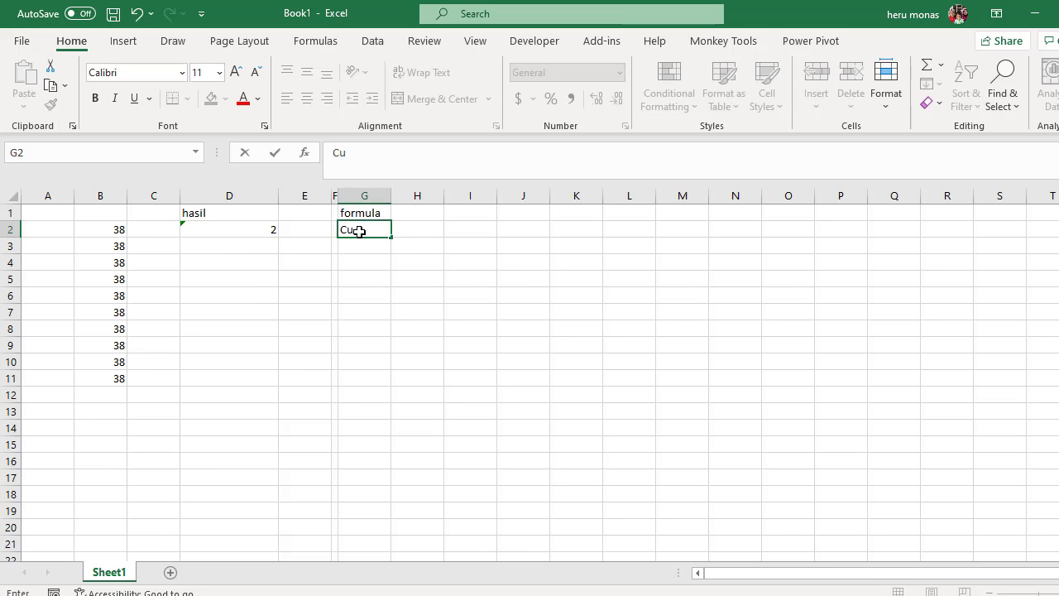
pyautogui.write('stom format')
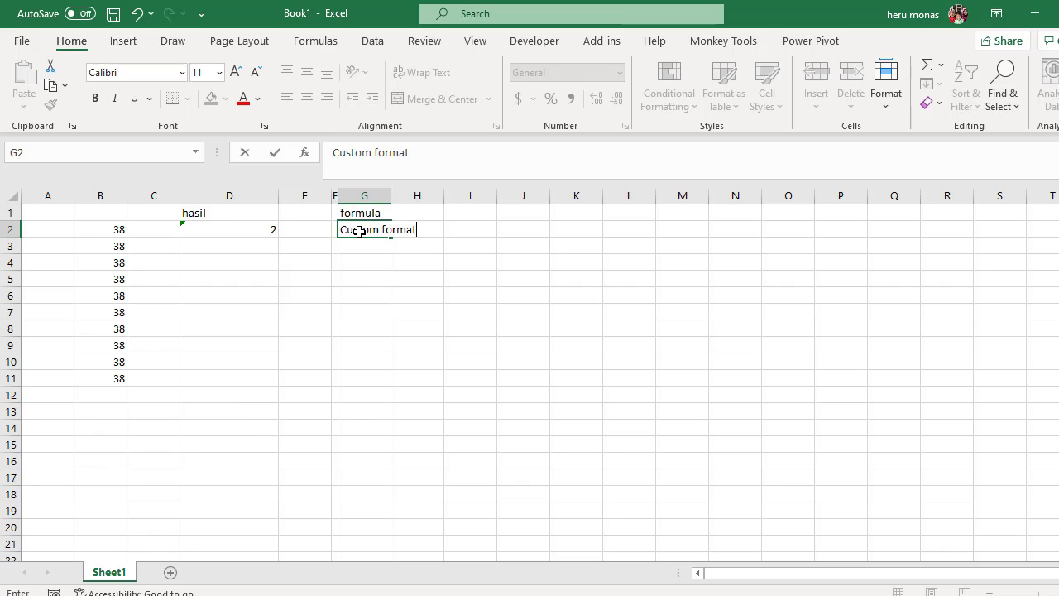
pyautogui.click(354, 275)
pyautogui.click(260, 250)
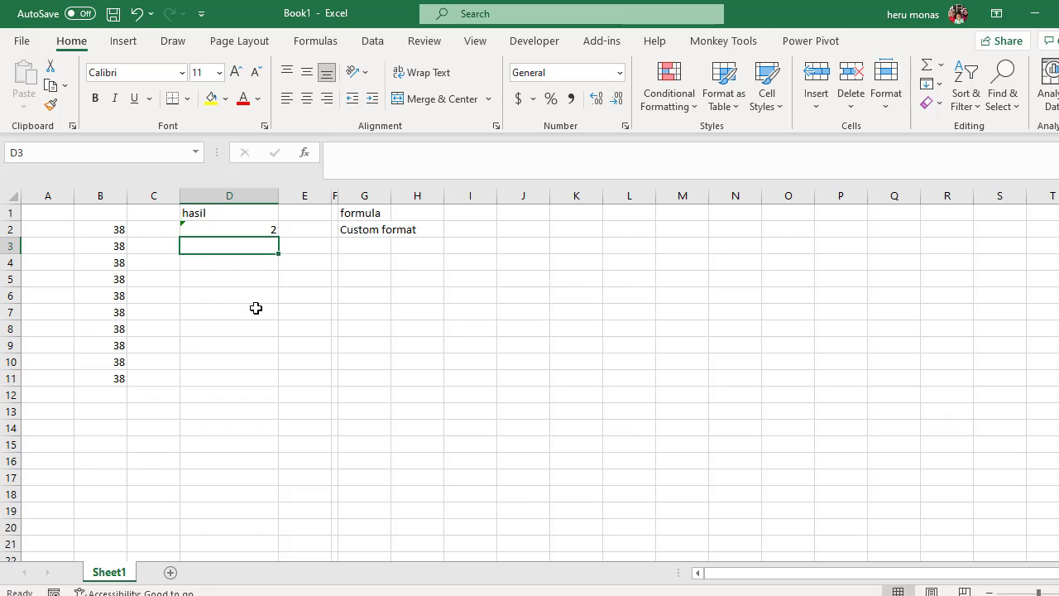
# Step: Enter =TEXT(B3,"hh:mm") in D3, displaying 00:00, and start an entry in G3
pyautogui.write('=t')
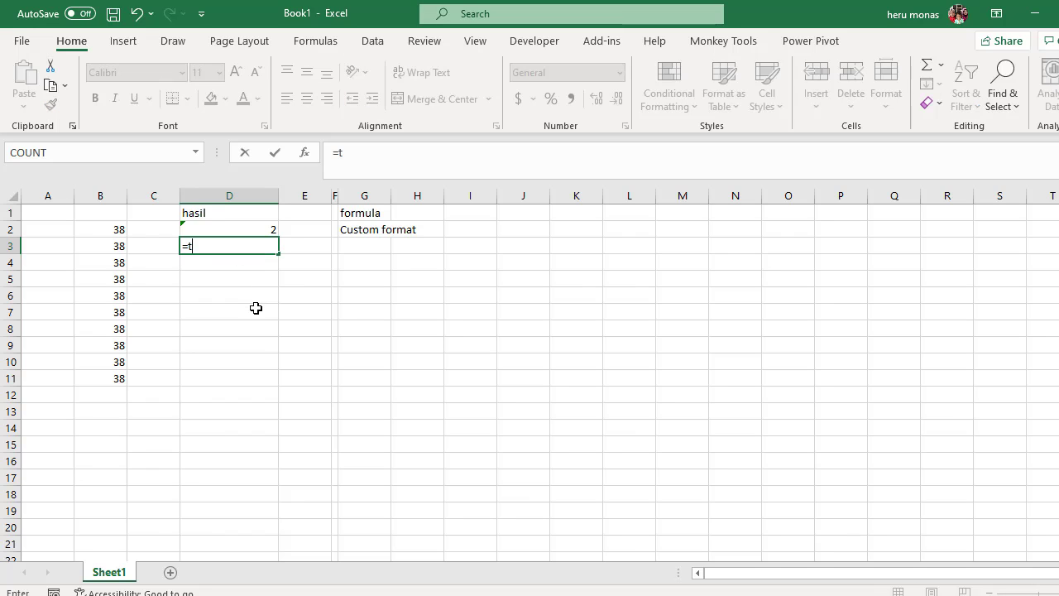
pyautogui.write('ex')
pyautogui.write('t(')
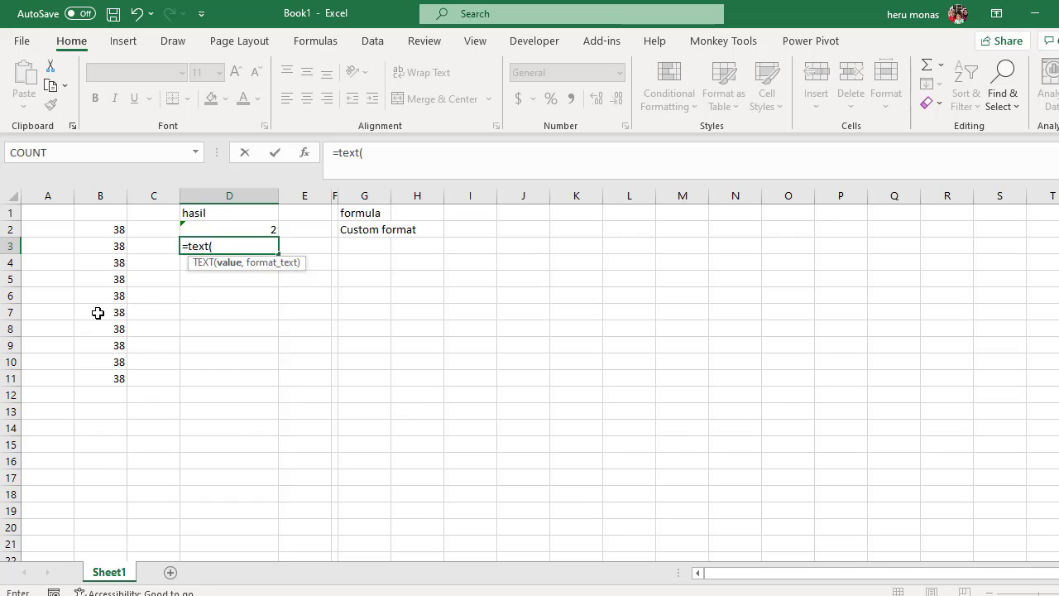
pyautogui.click(119, 246)
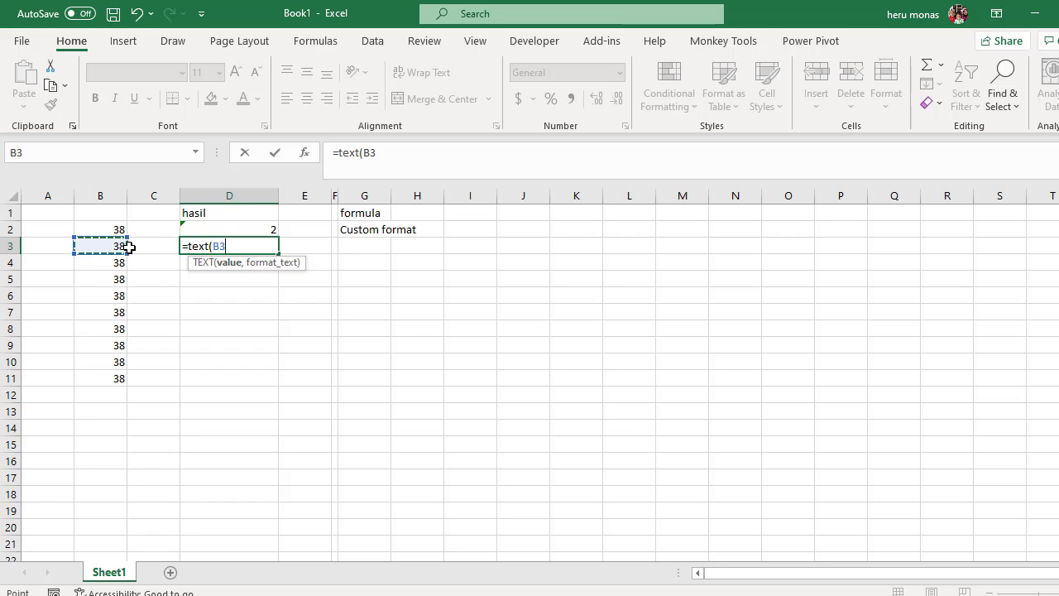
pyautogui.write(',')
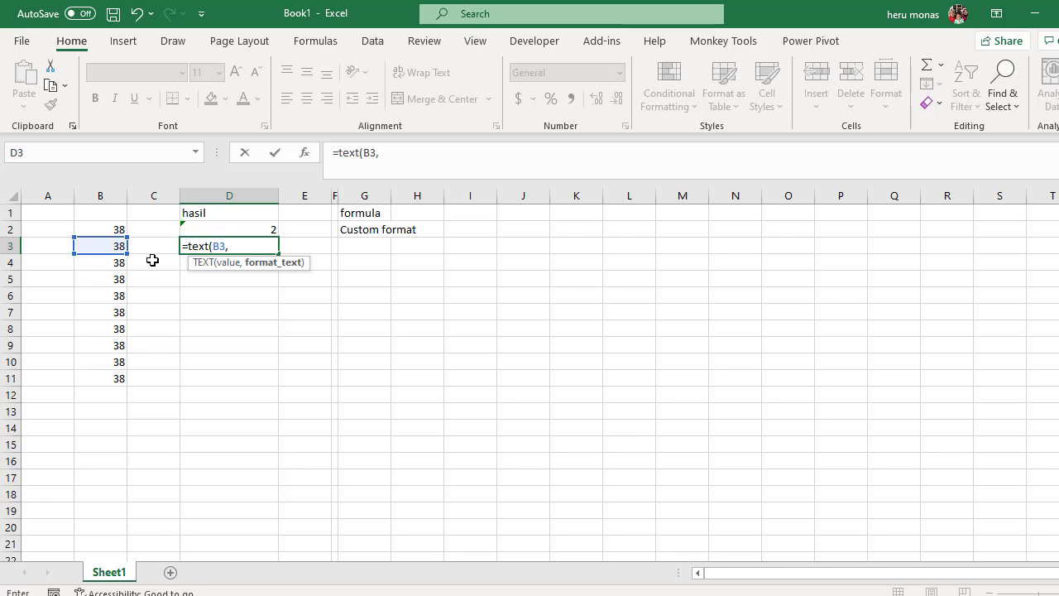
pyautogui.write('"hh')
pyautogui.write(':mm"')
pyautogui.write(')')
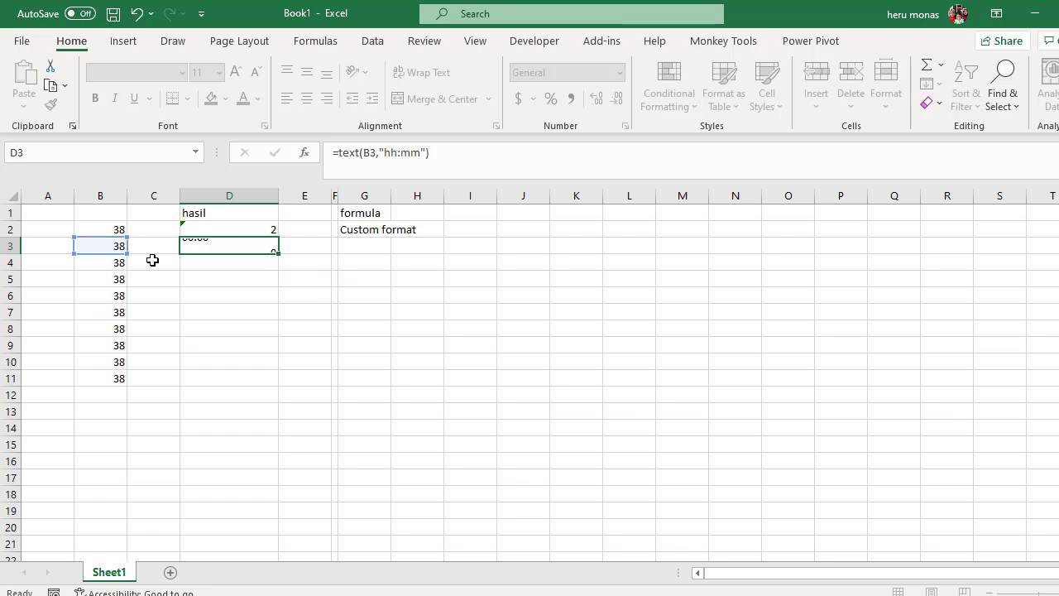
pyautogui.press('Return')
pyautogui.click(223, 246)
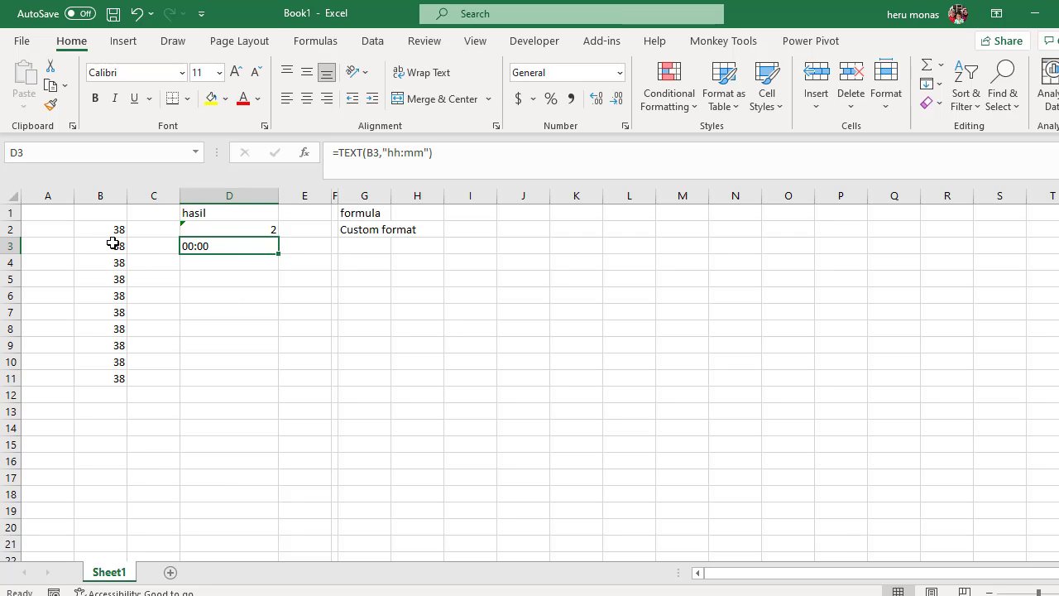
pyautogui.click(236, 267)
pyautogui.click(370, 246)
pyautogui.write('=')
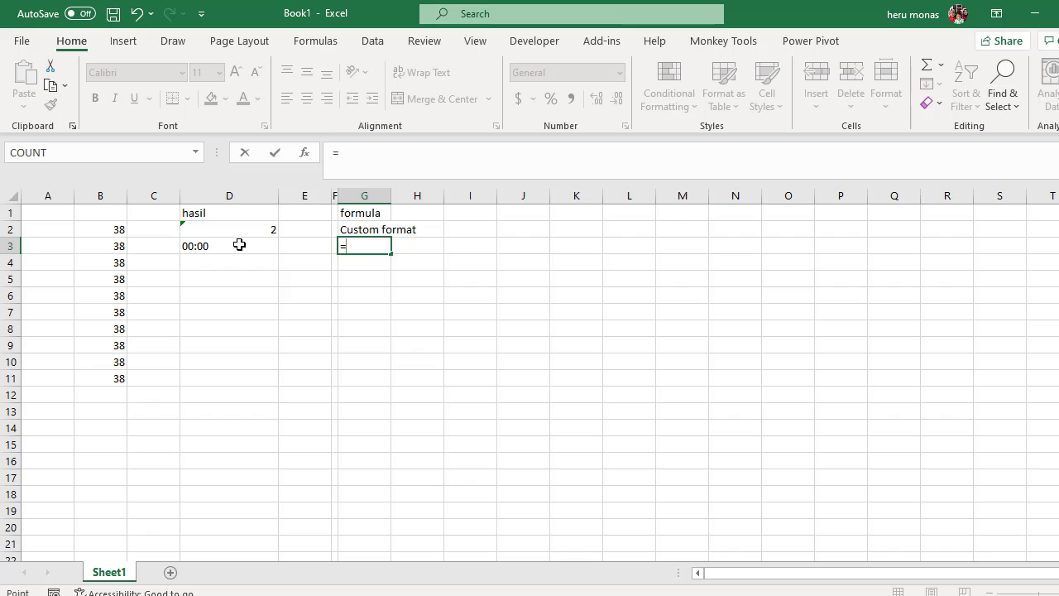
# Step: Enter =FORMULATEXT(D3) in G3 and auto-fit column G to its text
pyautogui.click(239, 244)
pyautogui.press('BackSpace')
pyautogui.press('BackSpace')
pyautogui.write('for')
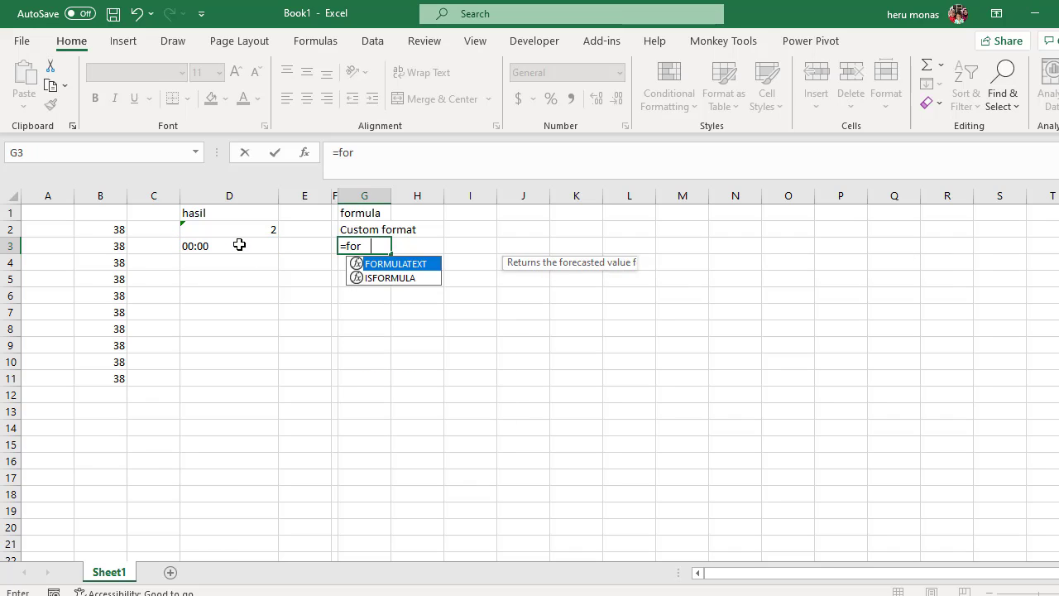
pyautogui.write('m')
pyautogui.press('Tab')
pyautogui.click(239, 244)
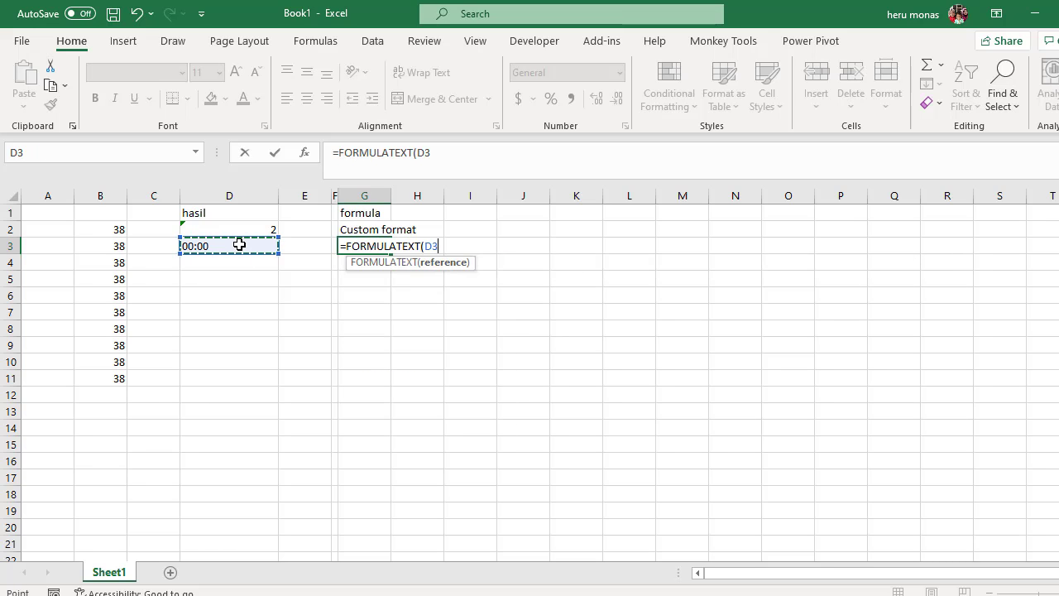
pyautogui.press('Return')
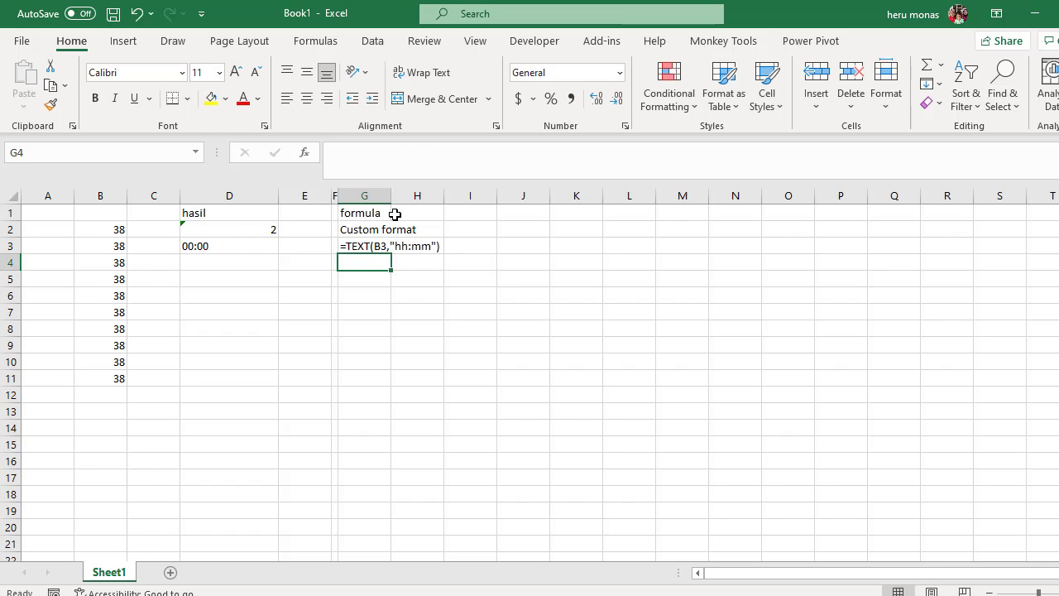
pyautogui.doubleClick(391, 196)
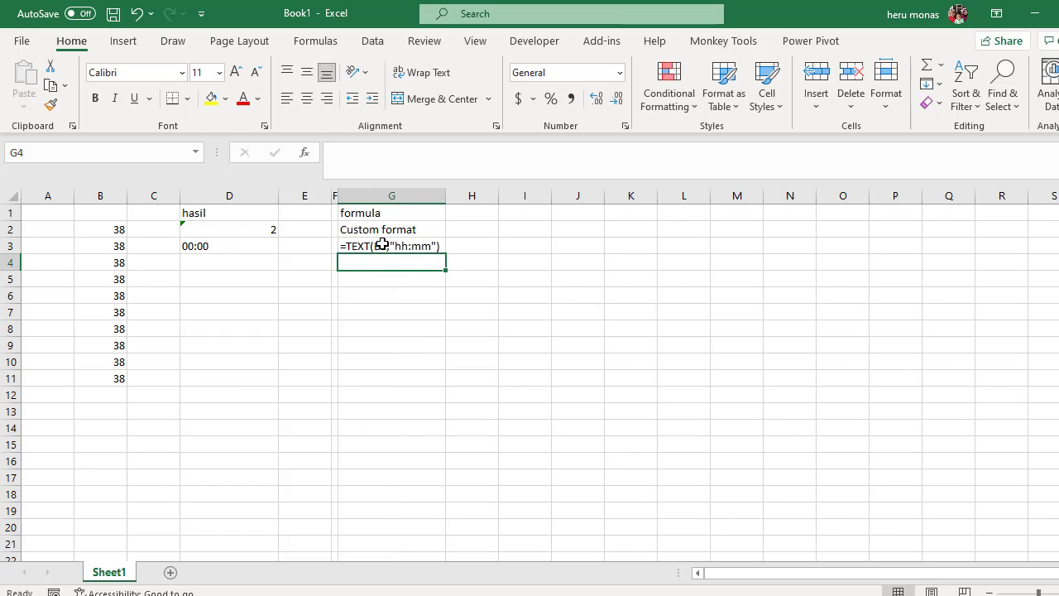
# Step: Fill G3's formula down through G11, which shows #N/A in G4:G11
pyautogui.click(249, 252)
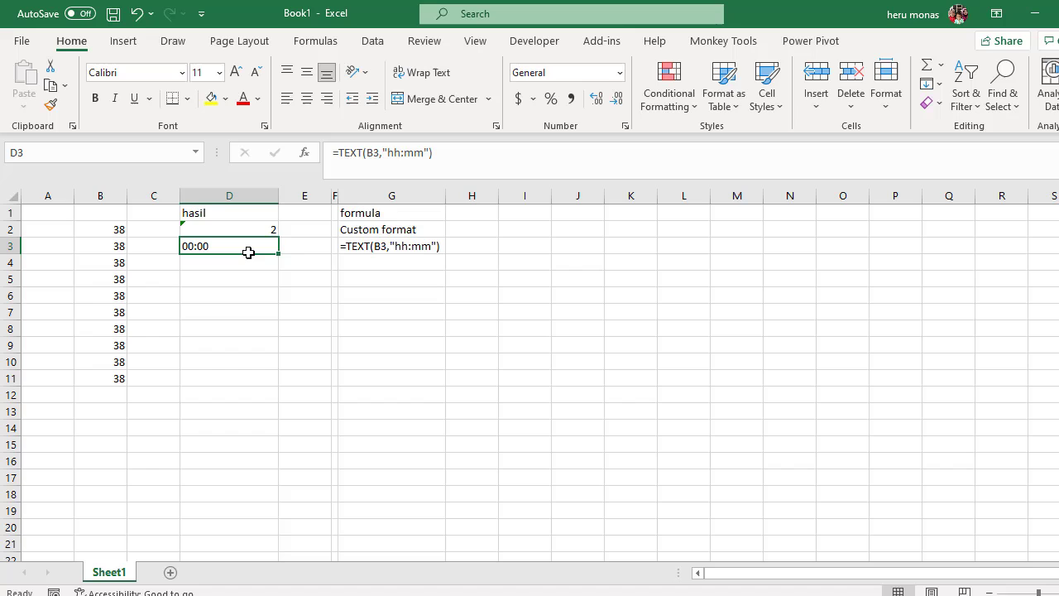
pyautogui.click(364, 248)
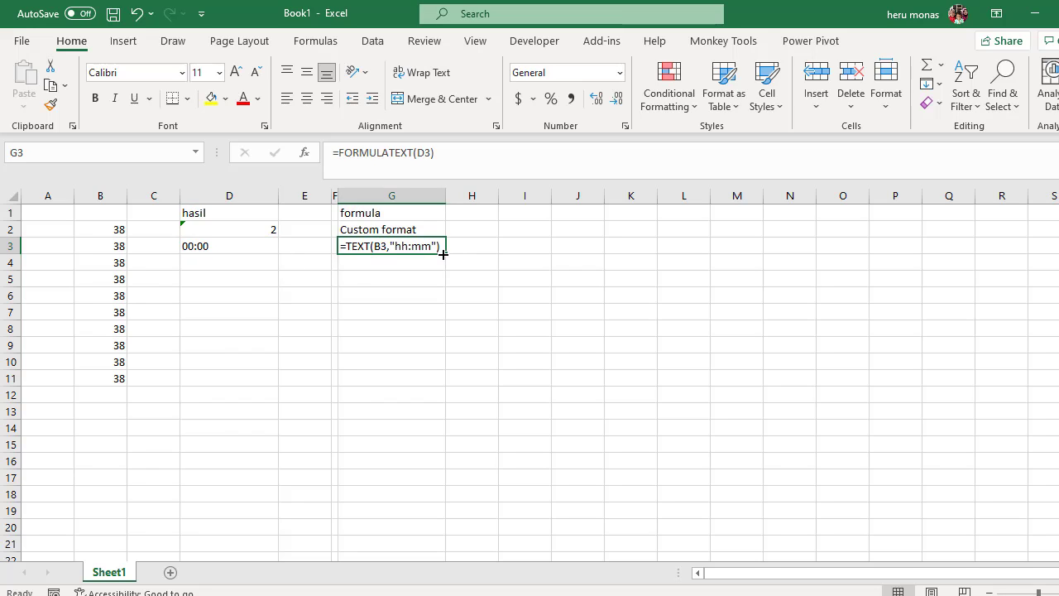
pyautogui.moveTo(443, 254); pyautogui.dragTo(445, 386)
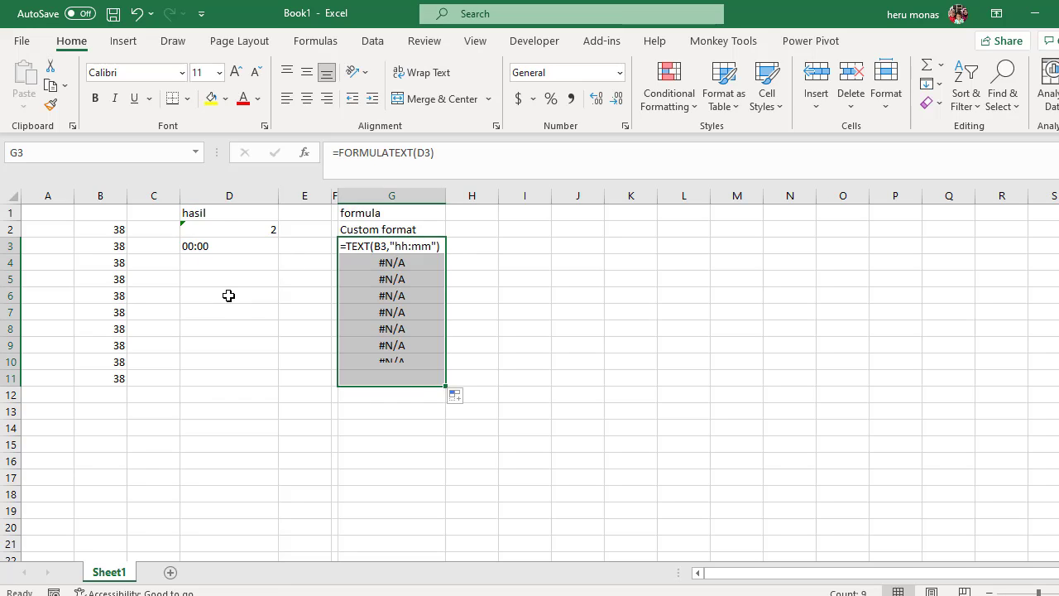
pyautogui.click(197, 264)
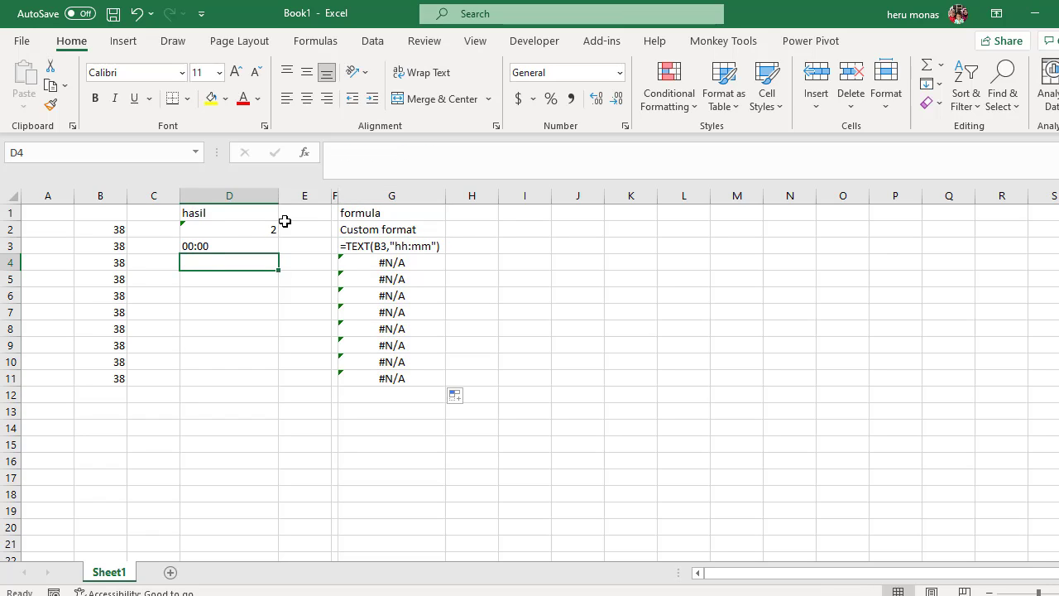
# Step: Enter =TEXT(B4,"M") in D4 so it shows month number 2
pyautogui.click(411, 158)
pyautogui.write('=')
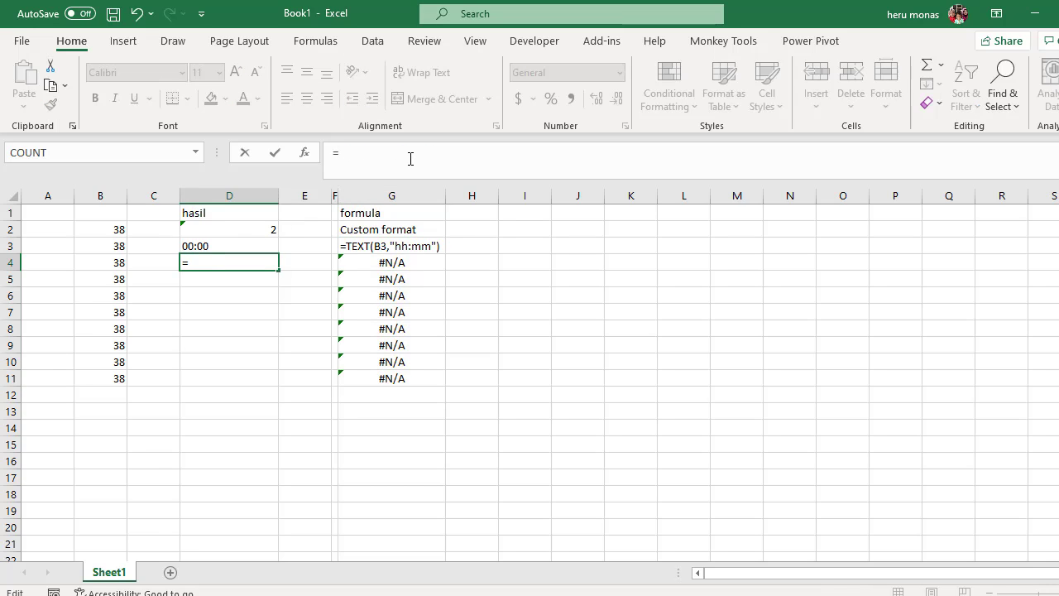
pyautogui.write('te')
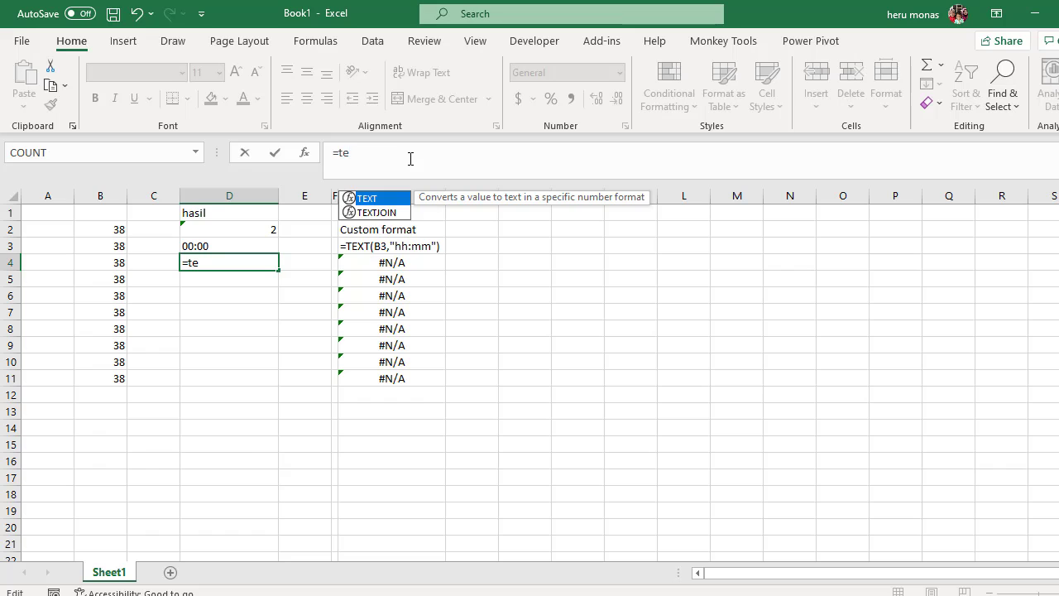
pyautogui.press('Tab')
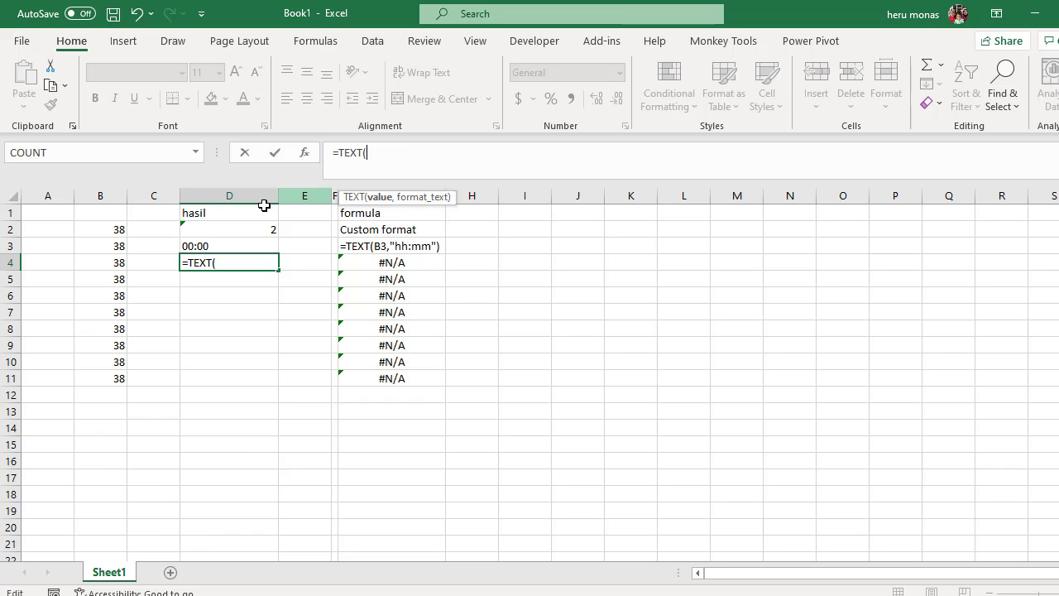
pyautogui.click(122, 263)
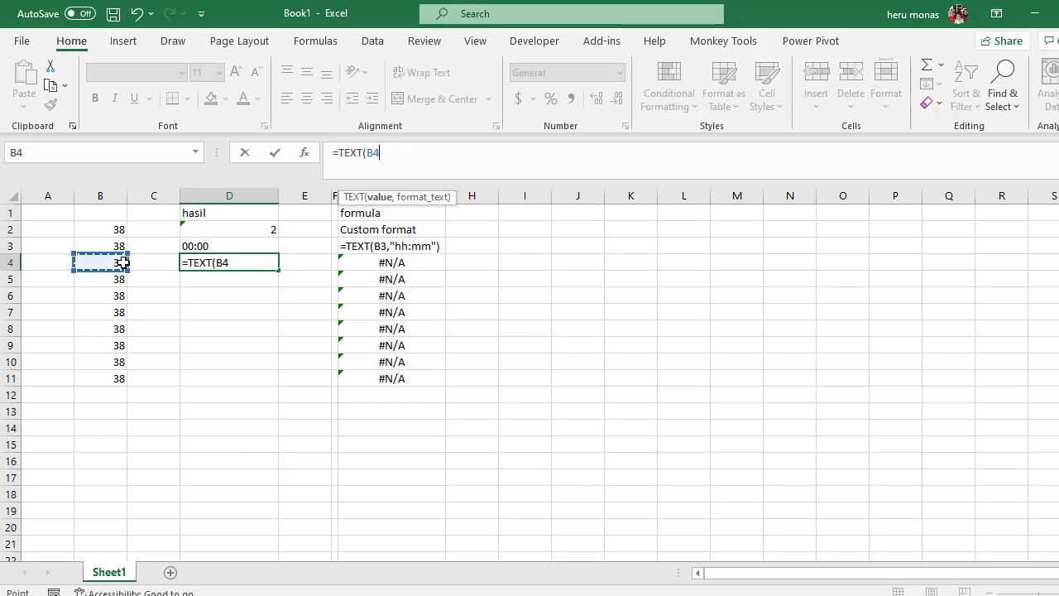
pyautogui.write(',"M')
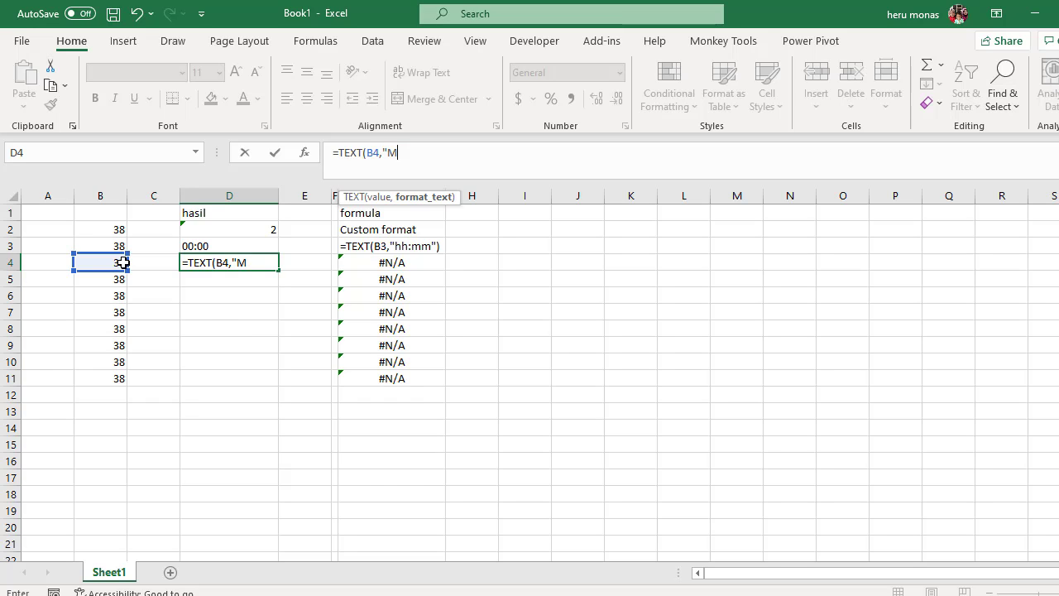
pyautogui.write('")')
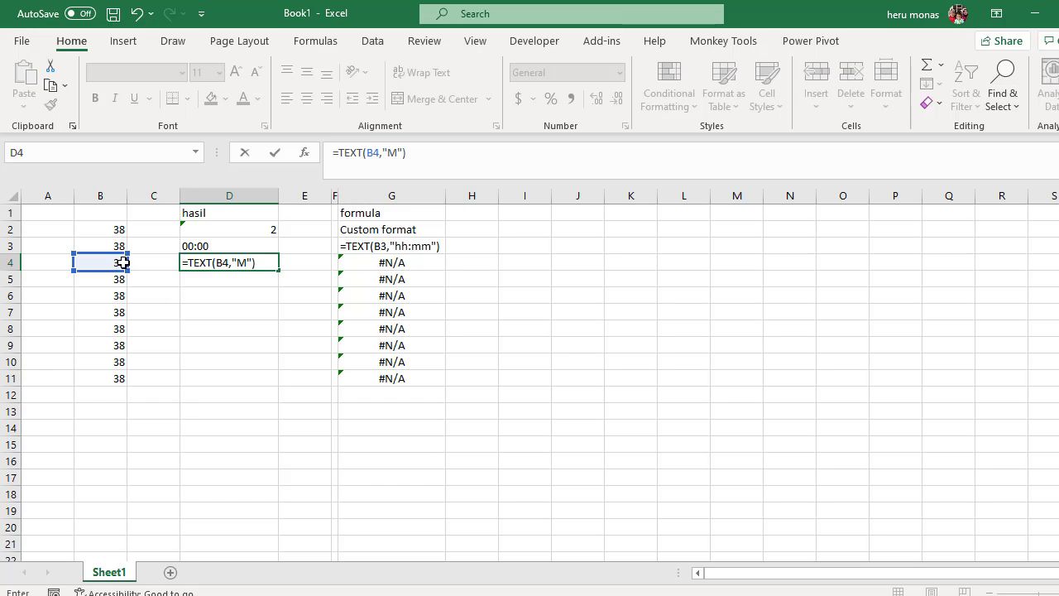
pyautogui.press('Return')
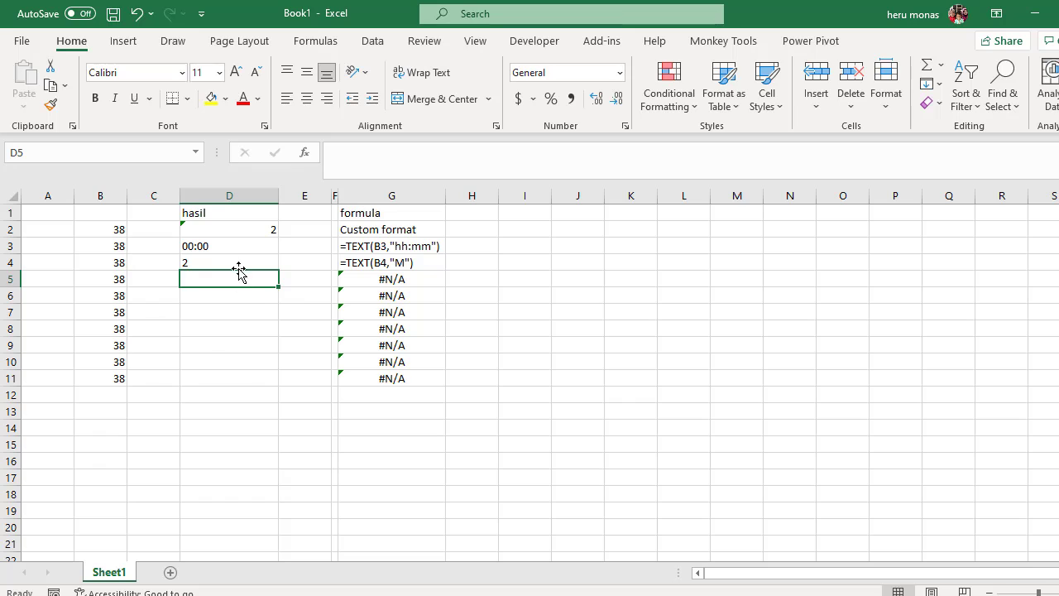
# Step: Compare D4's month formula with the formula in D2
pyautogui.click(238, 263)
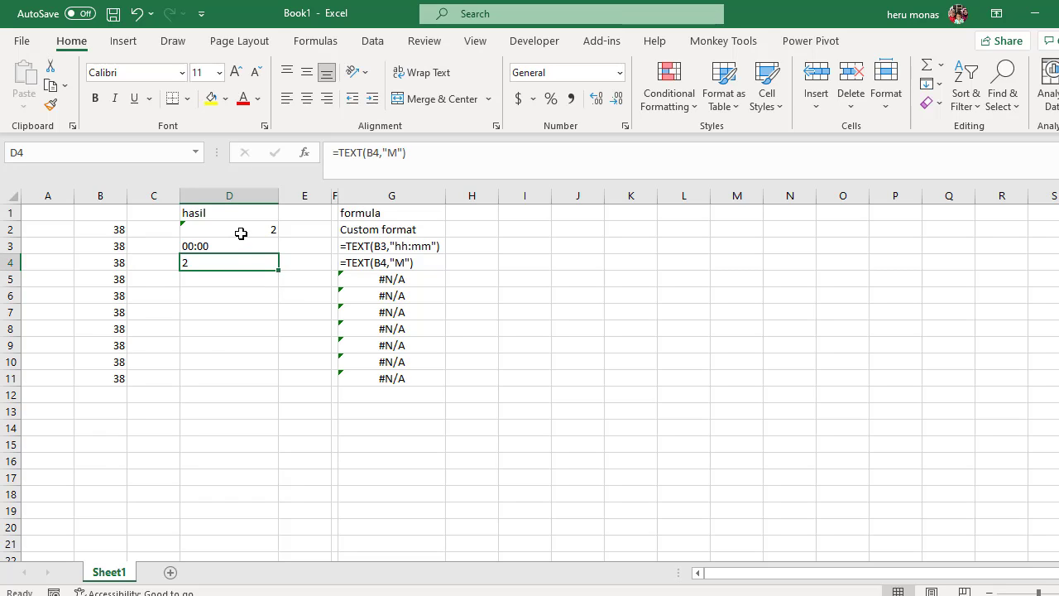
pyautogui.click(237, 233)
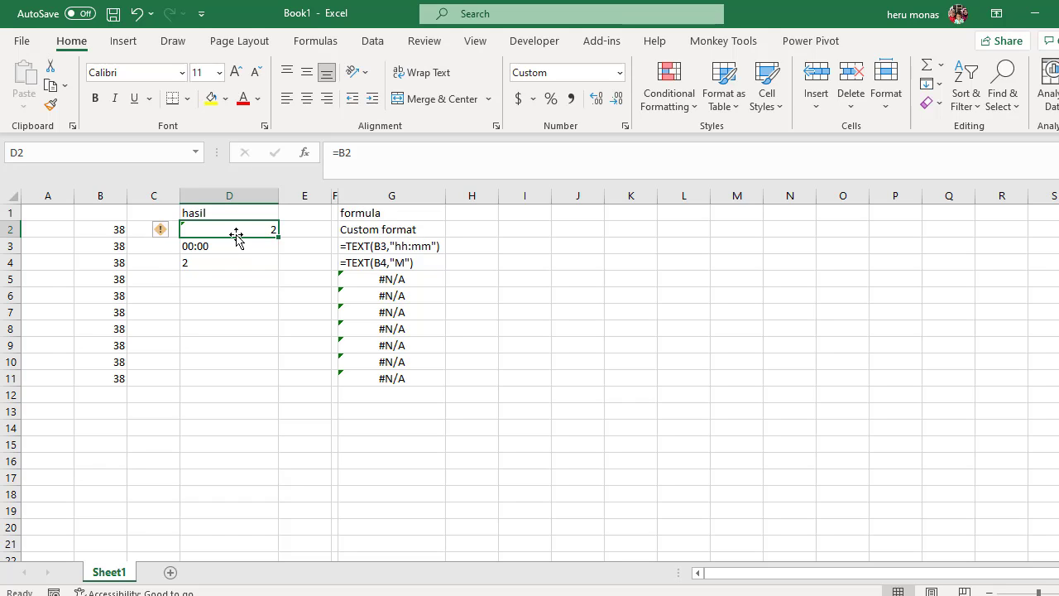
pyautogui.click(232, 262)
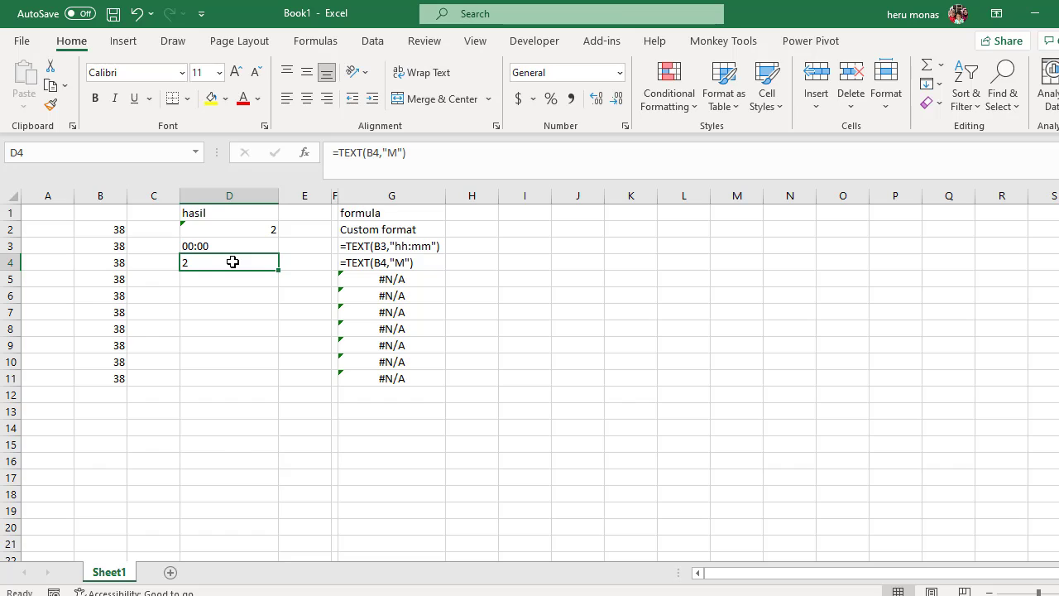
pyautogui.click(235, 230)
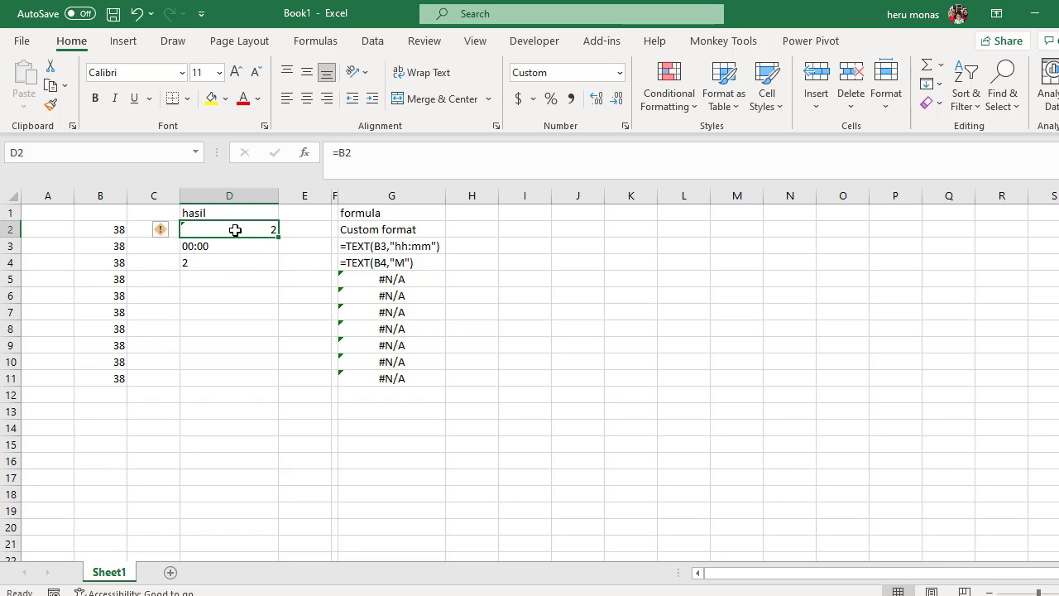
pyautogui.click(247, 263)
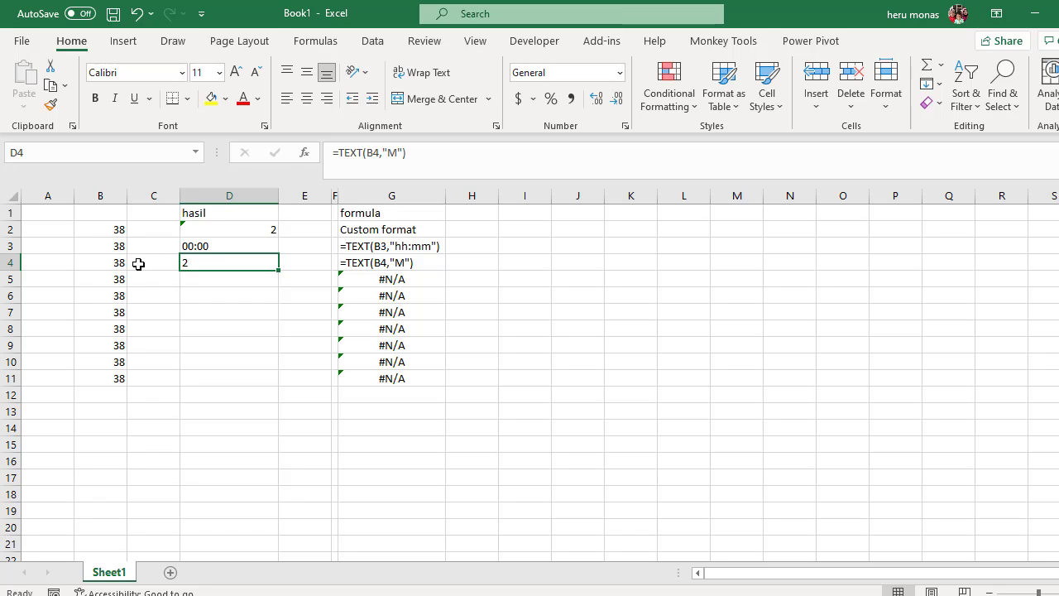
pyautogui.click(201, 283)
# Step: Enter =TEXT(B5-30,"M") in D5 so it shows month 1, and check the result
pyautogui.write('=')
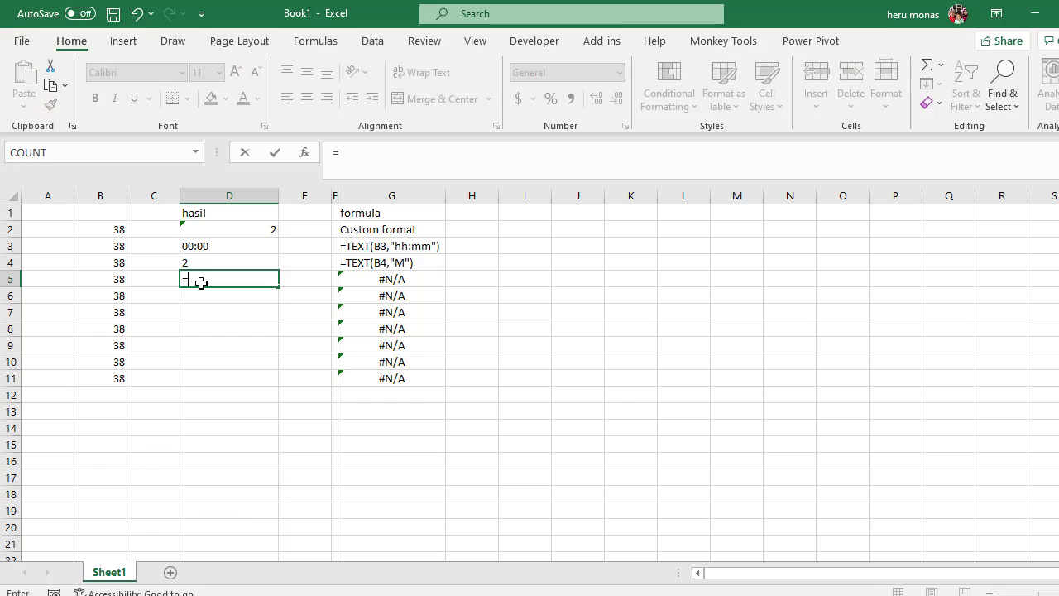
pyautogui.write('te')
pyautogui.press('Tab')
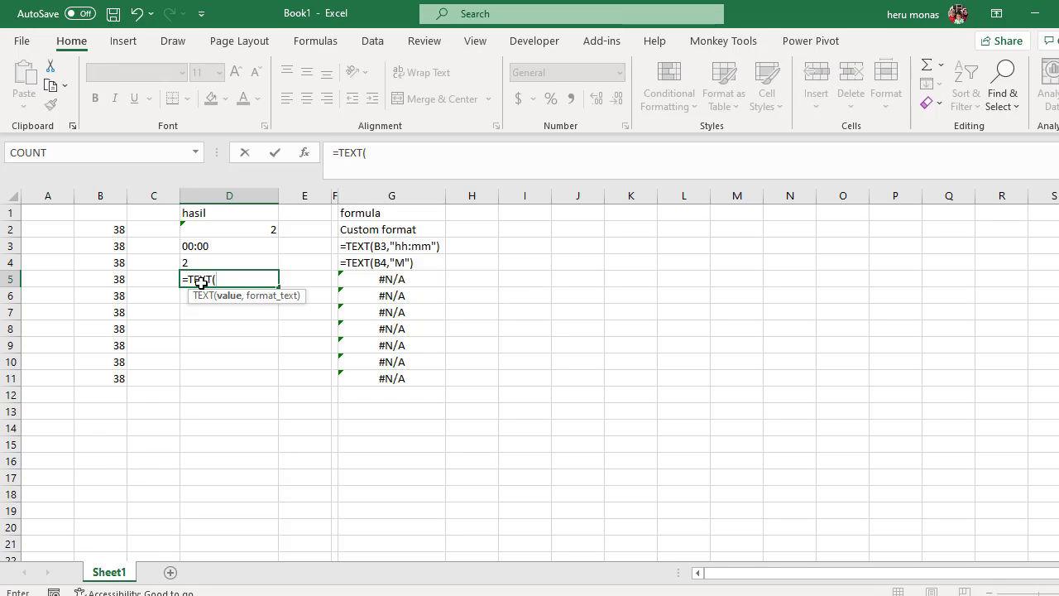
pyautogui.click(118, 283)
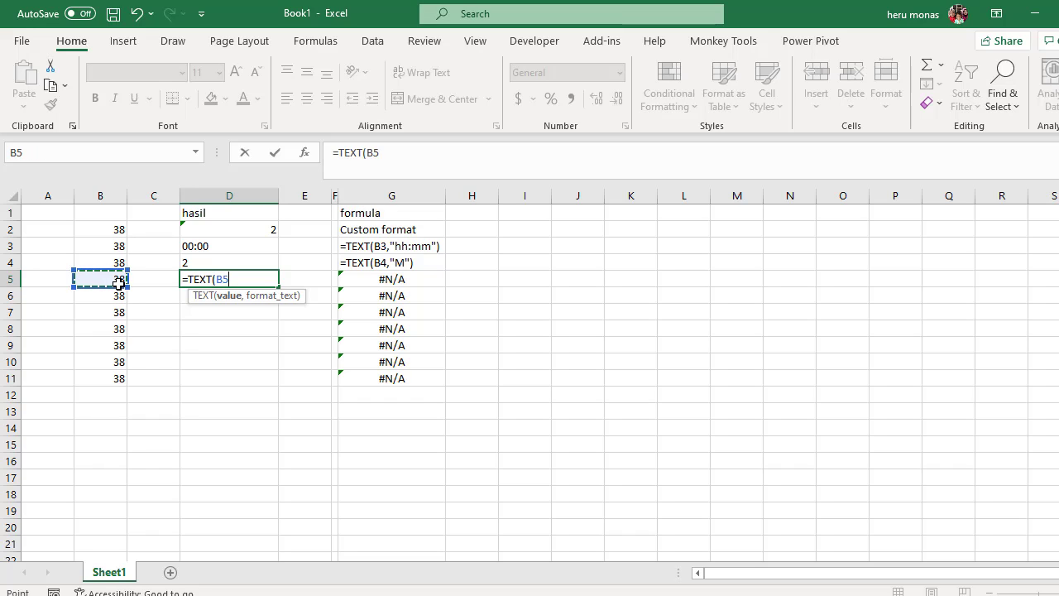
pyautogui.write('-30')
pyautogui.write(',')
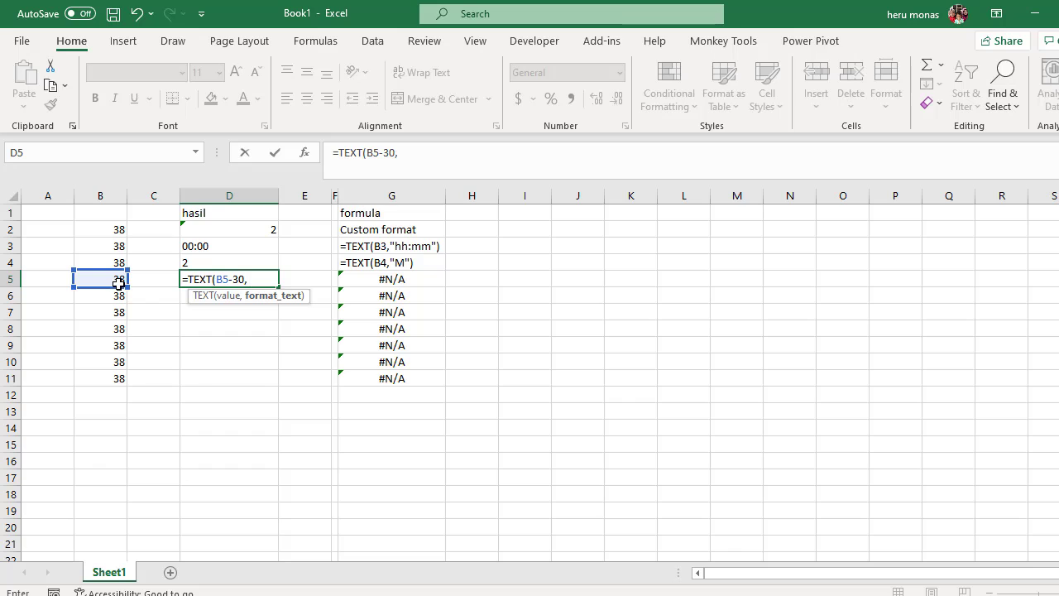
pyautogui.write('"')
pyautogui.press('BackSpace')
pyautogui.write('M"')
pyautogui.write(')')
pyautogui.press('Return')
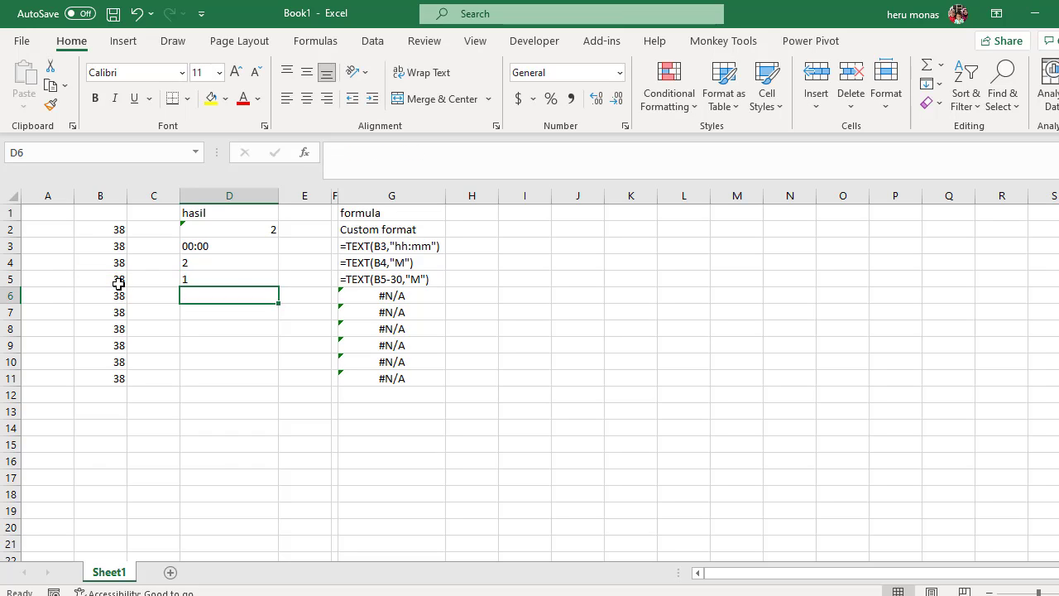
pyautogui.click(211, 281)
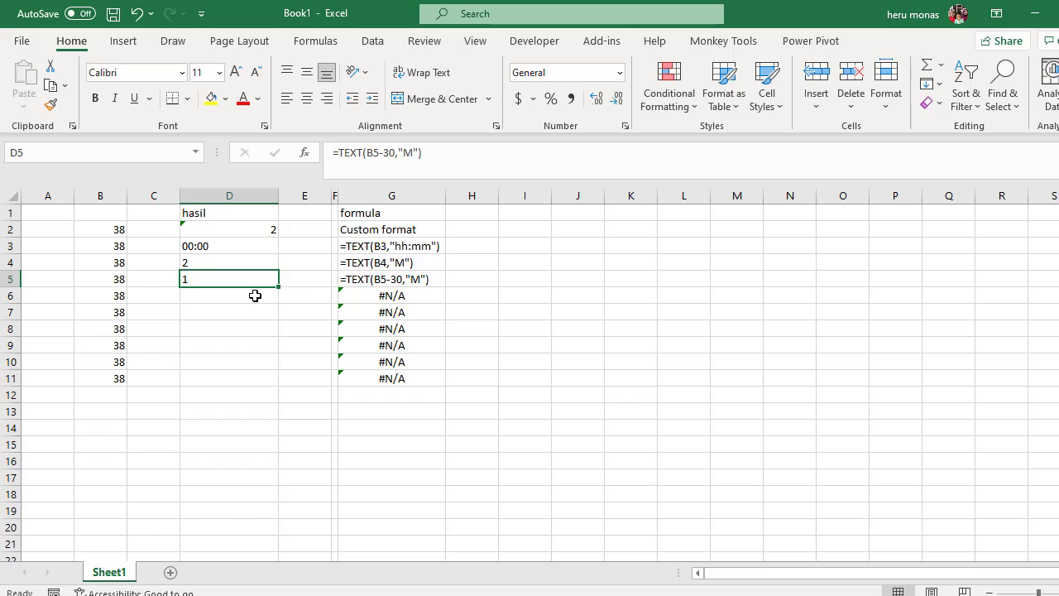
pyautogui.click(255, 295)
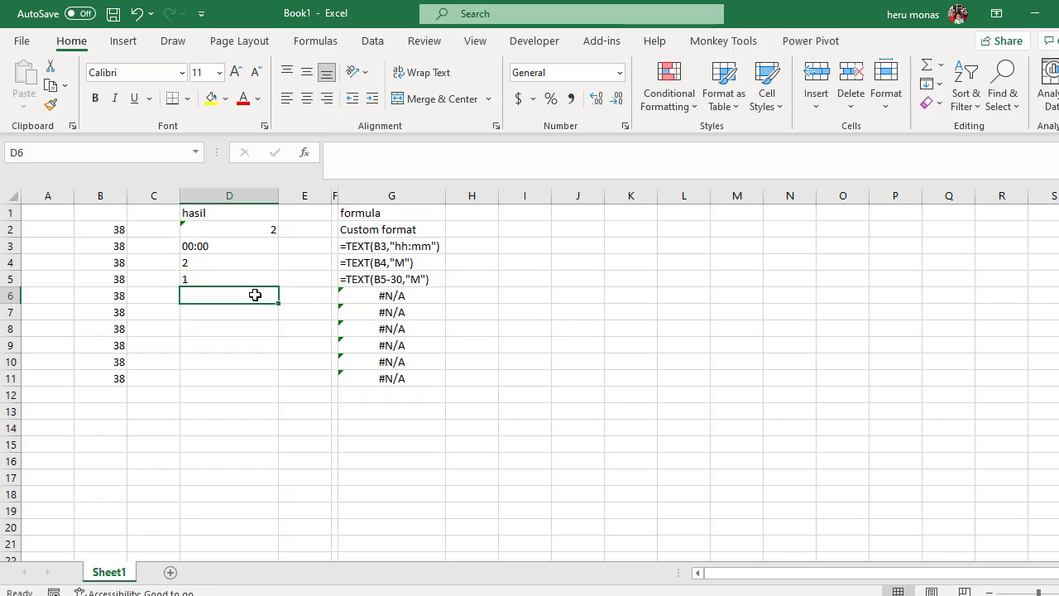
# Step: Enter =TEXT(B6-30,"M") & " bulan" in D6 so it shows 1 bulan
pyautogui.write('=')
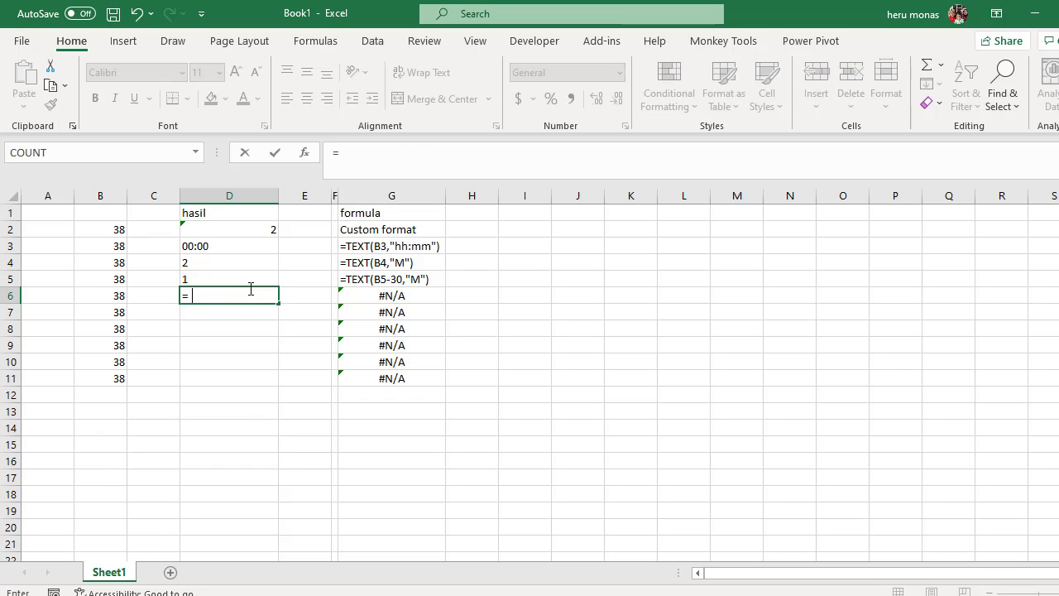
pyautogui.write('tex')
pyautogui.press('Tab')
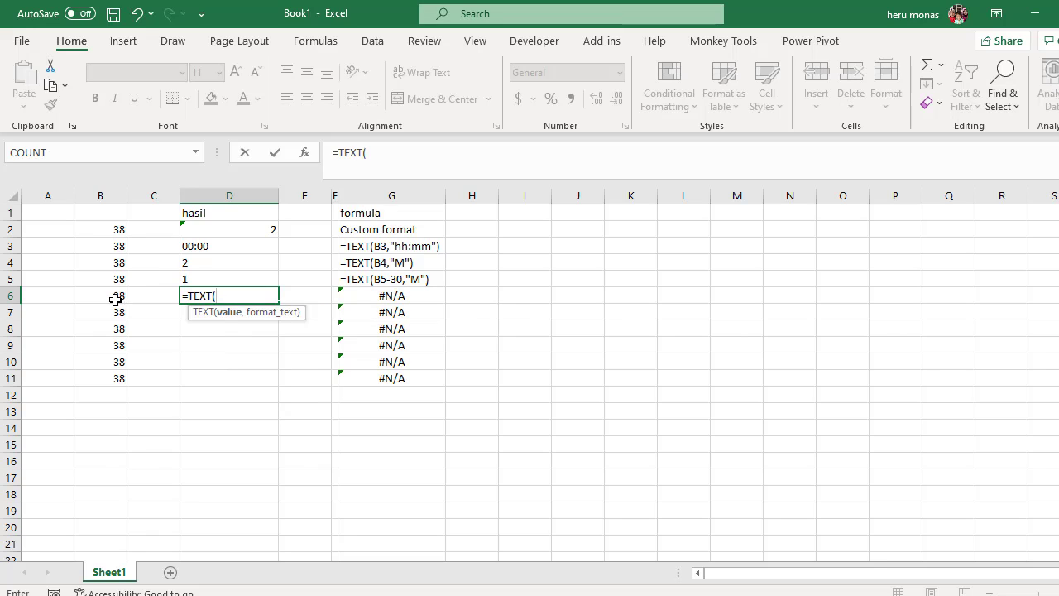
pyautogui.click(115, 299)
pyautogui.write('-')
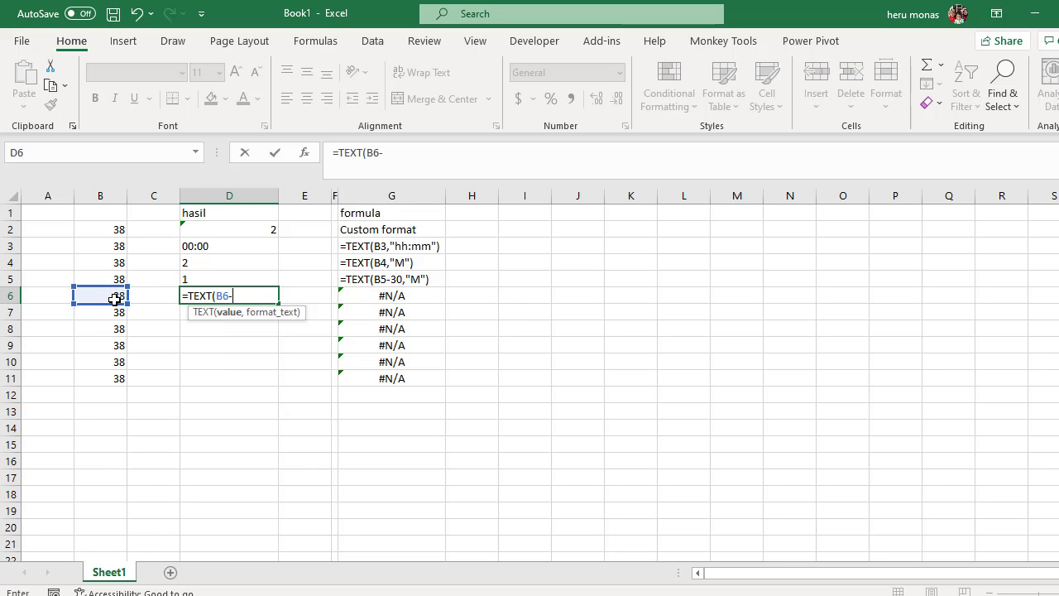
pyautogui.write('30')
pyautogui.write(',')
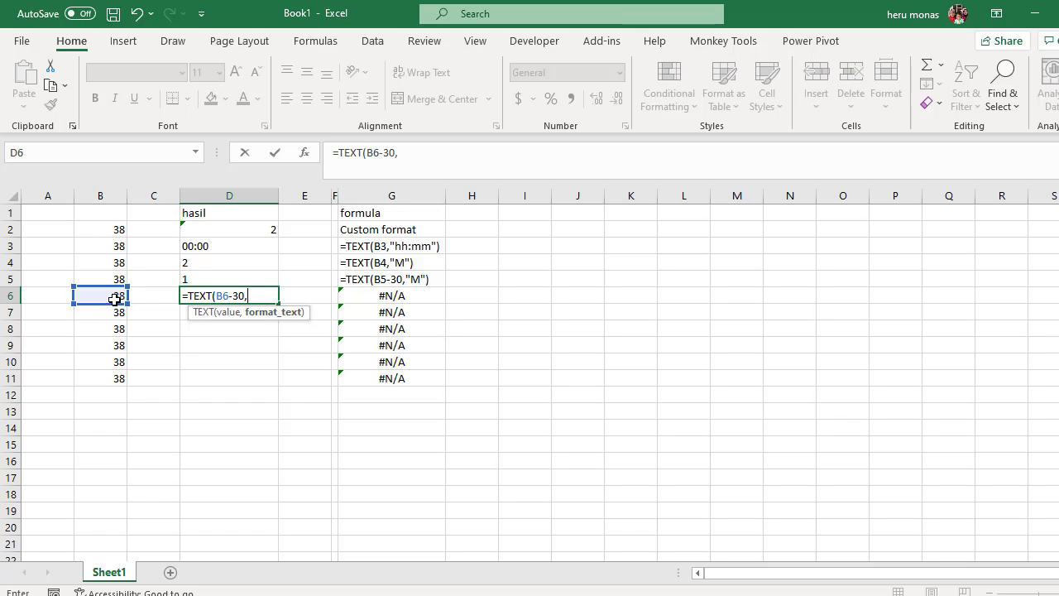
pyautogui.write('"M')
pyautogui.write('") ')
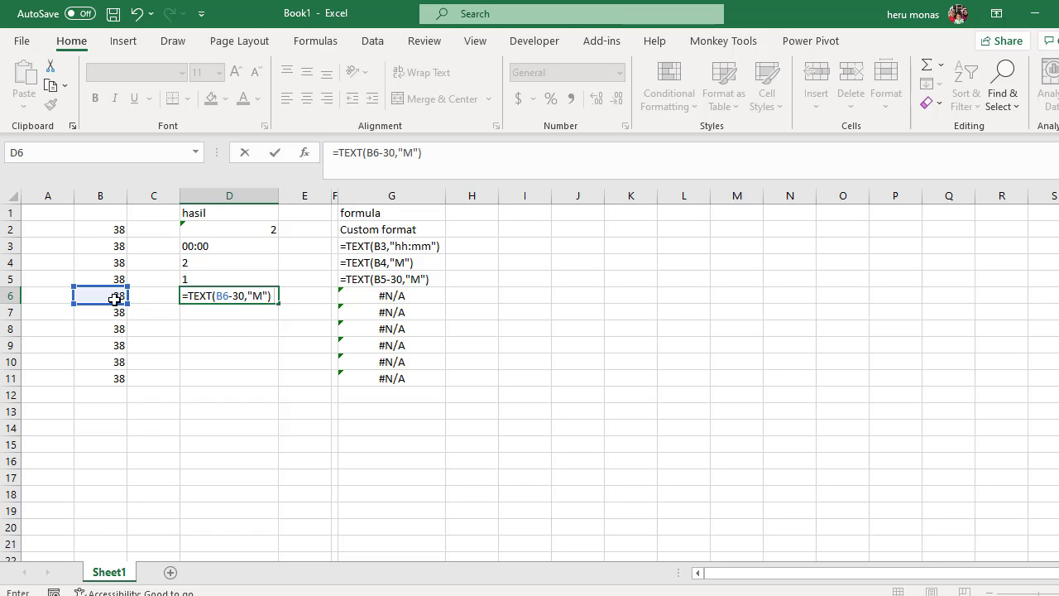
pyautogui.write('&')
pyautogui.write(' " ')
pyautogui.write('bulan"')
pyautogui.press('Return')
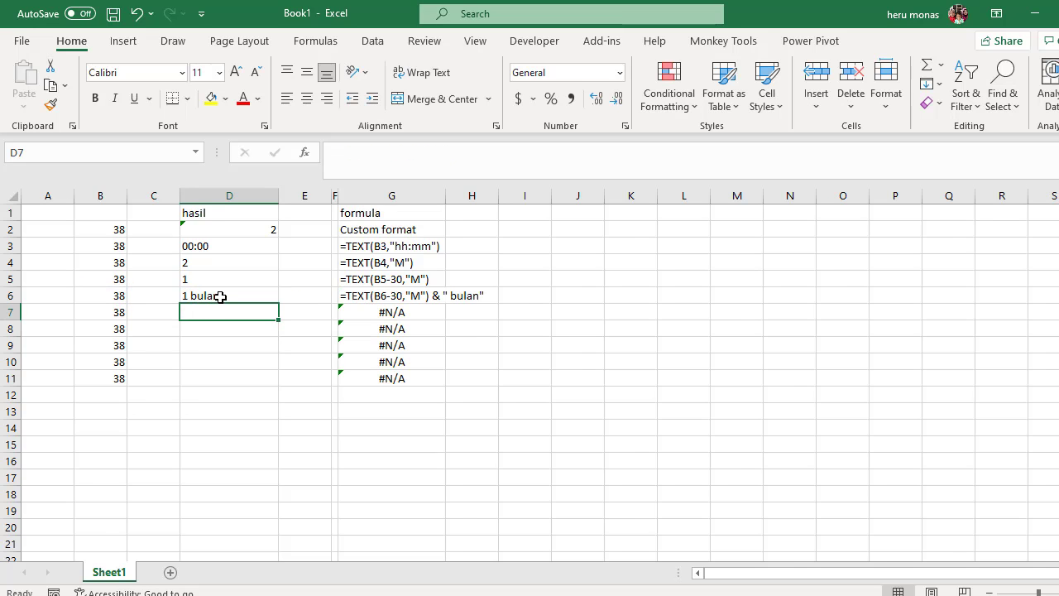
pyautogui.click(220, 296)
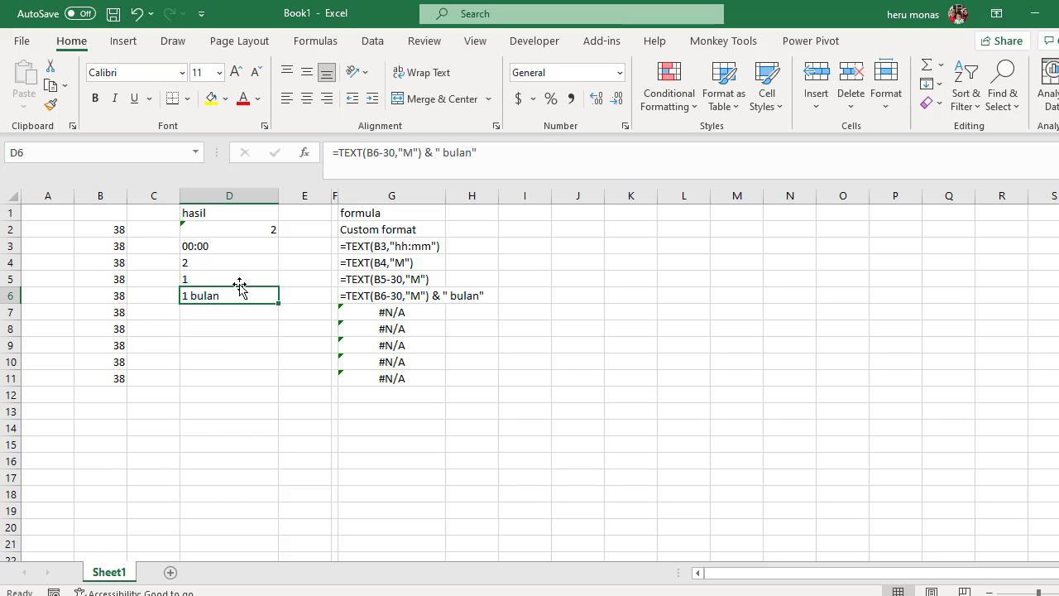
# Step: Copy D6's formula text from the formula bar without changing the cell
pyautogui.moveTo(505, 154); pyautogui.dragTo(288, 172)
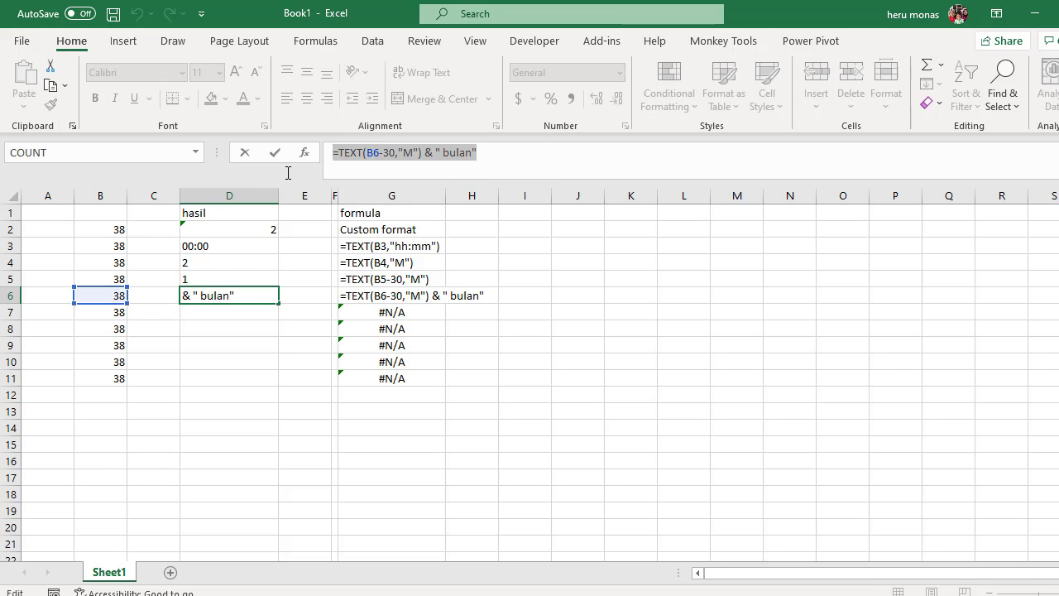
pyautogui.hotkey('ctrl', 'c')
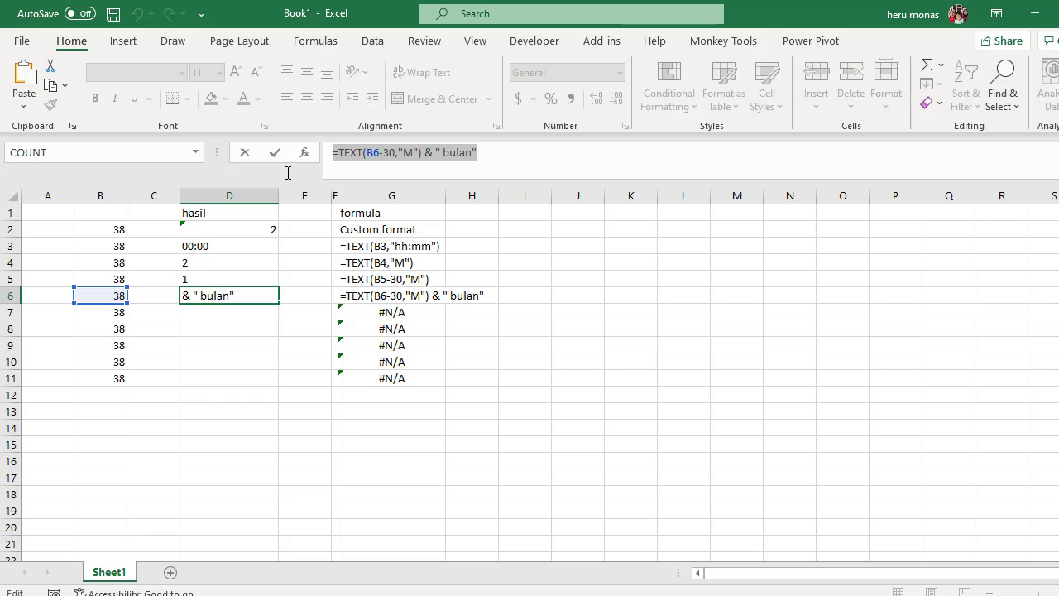
pyautogui.press('Escape')
# Step: Paste the copied bulan formula into D7 and append a second TEXT function
pyautogui.click(237, 314)
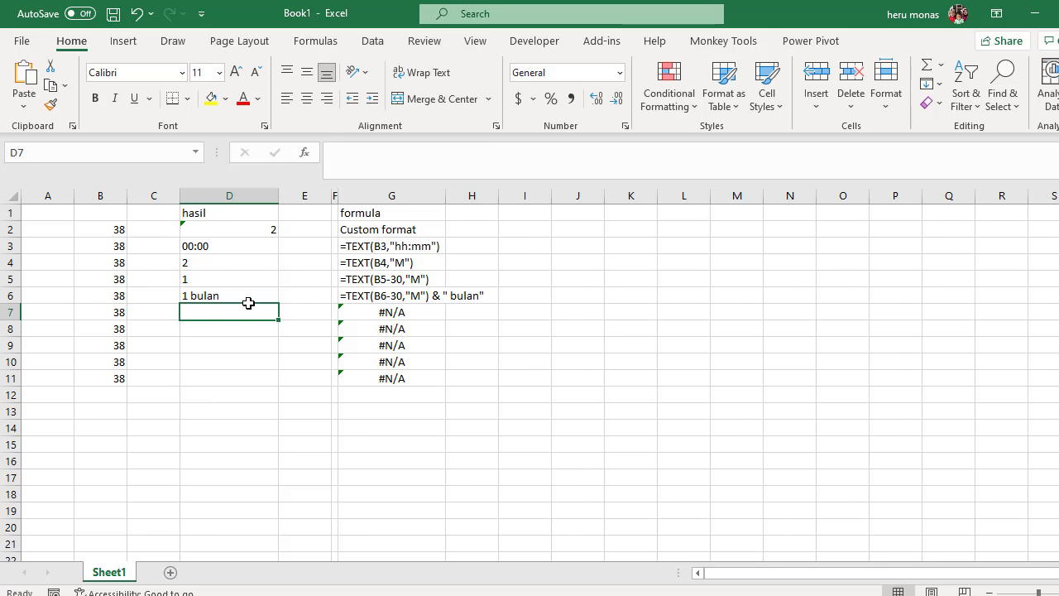
pyautogui.click(357, 166)
pyautogui.hotkey('ctrl', 'v')
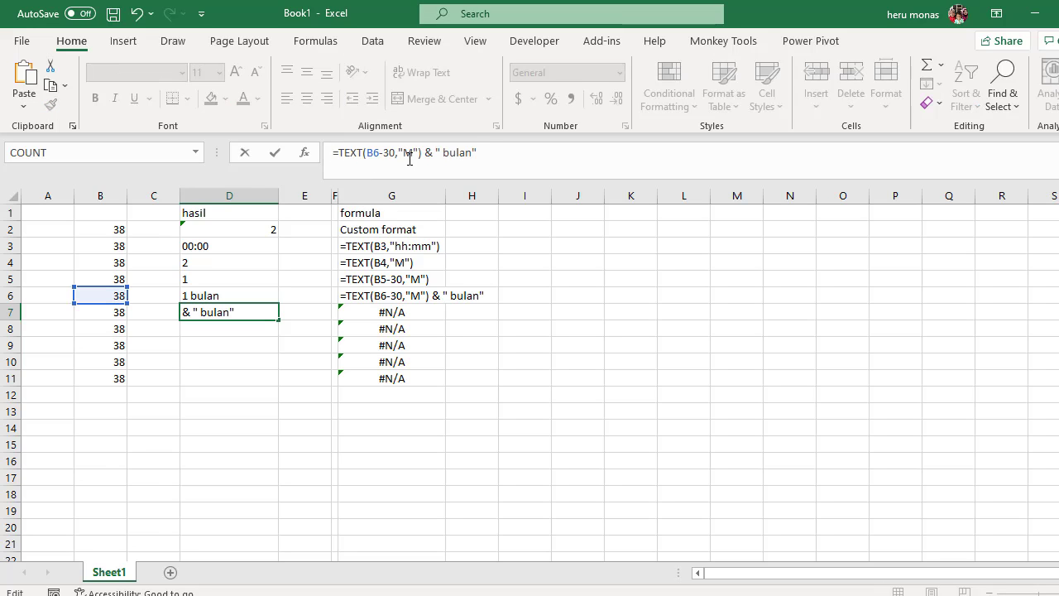
pyautogui.write('te')
pyautogui.press('BackSpace')
pyautogui.press('BackSpace')
pyautogui.write('&')
pyautogui.write('Tex')
pyautogui.press('Tab')
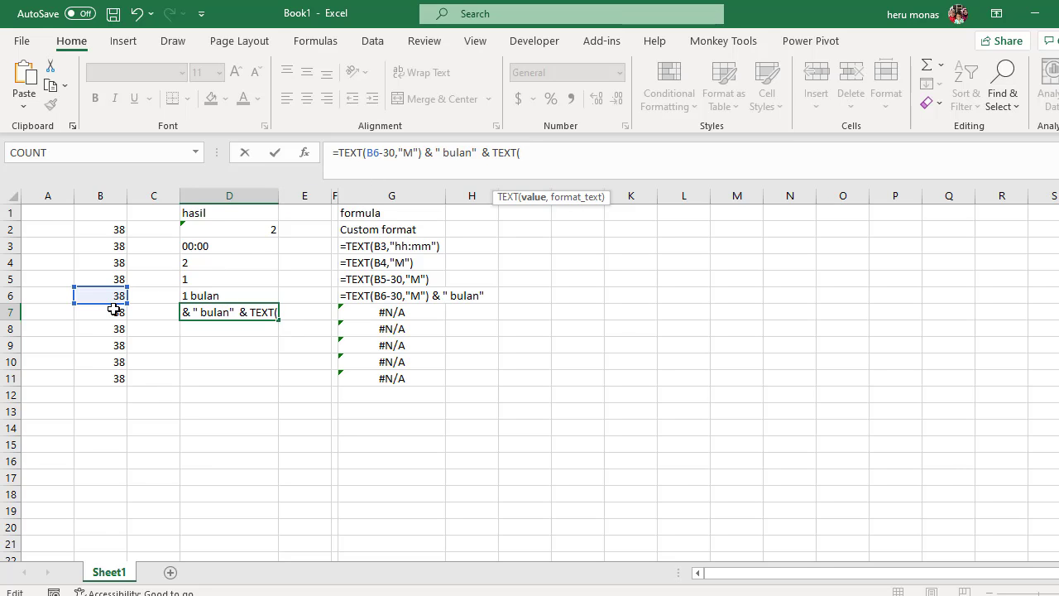
# Step: Point D7's formula at B7 and add TEXT(B7-30,"dd") & " hari", showing 1 bulan08 hari
pyautogui.doubleClick(374, 152)
pyautogui.write('B7')
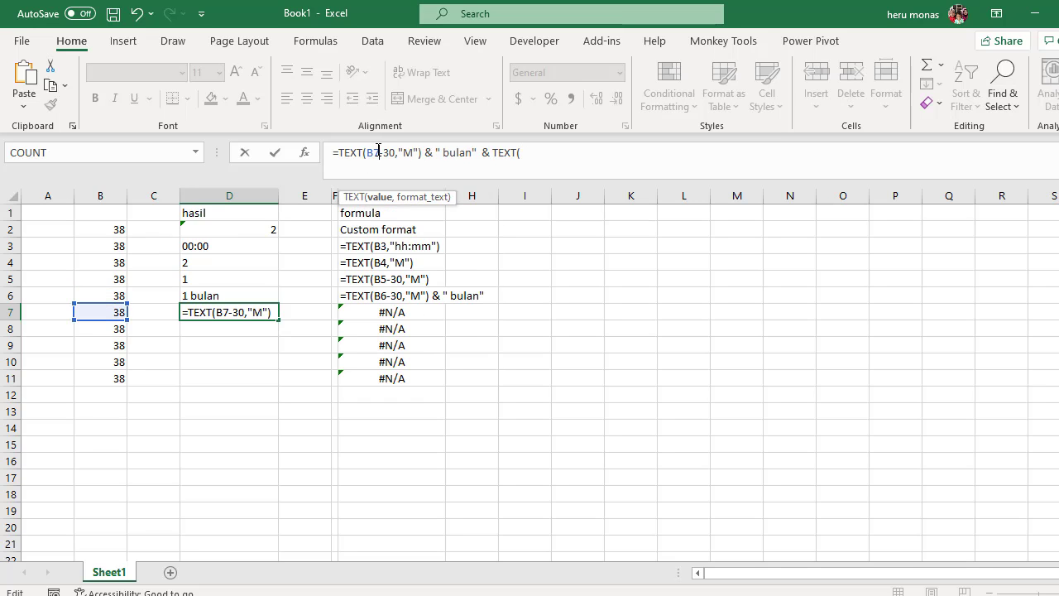
pyautogui.click(536, 154)
pyautogui.click(115, 311)
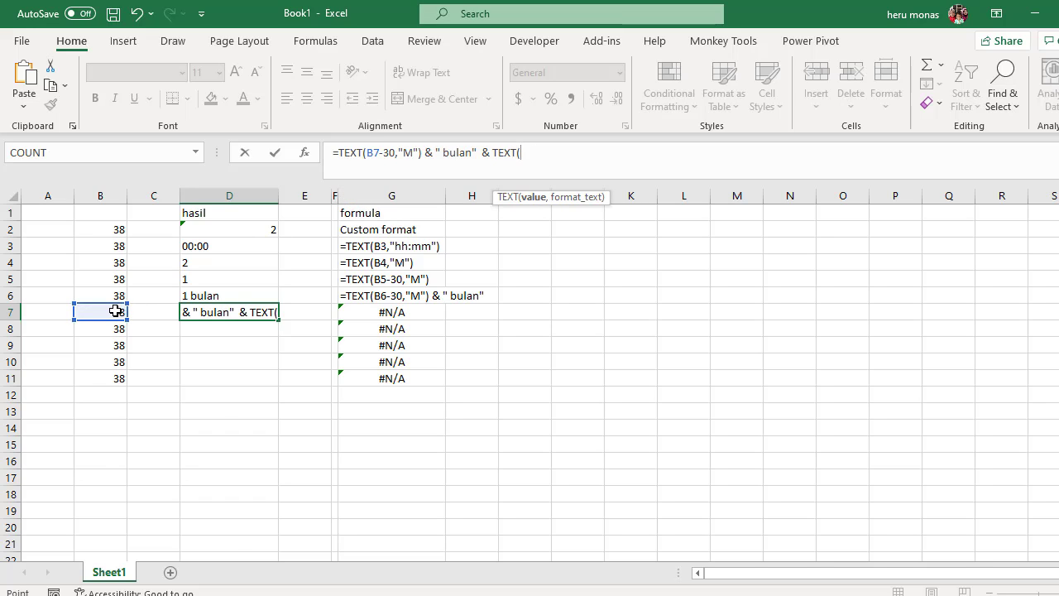
pyautogui.write('B7-30')
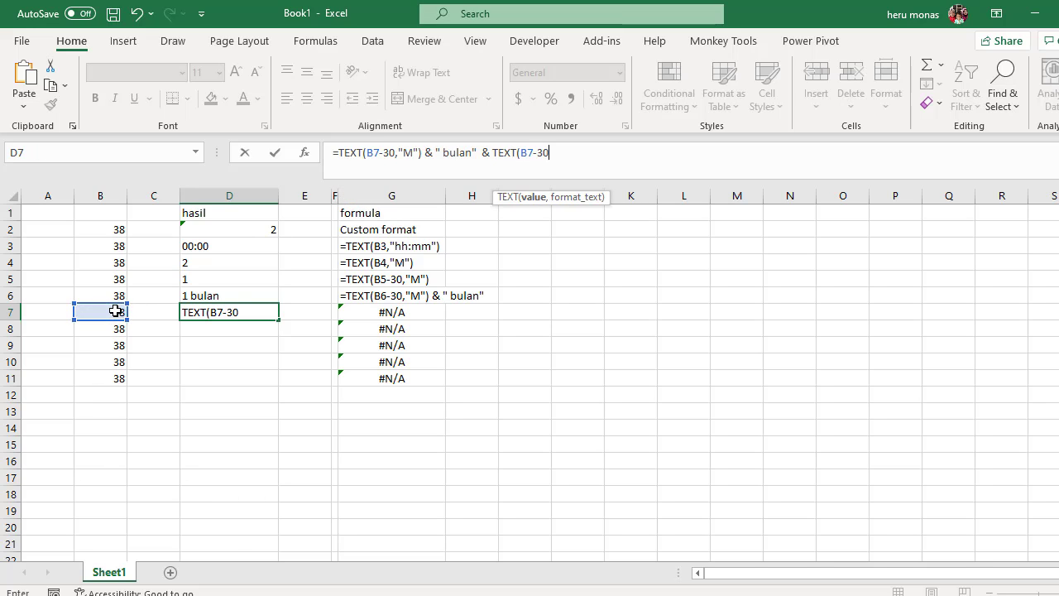
pyautogui.write(',')
pyautogui.write('"')
pyautogui.write('dd')
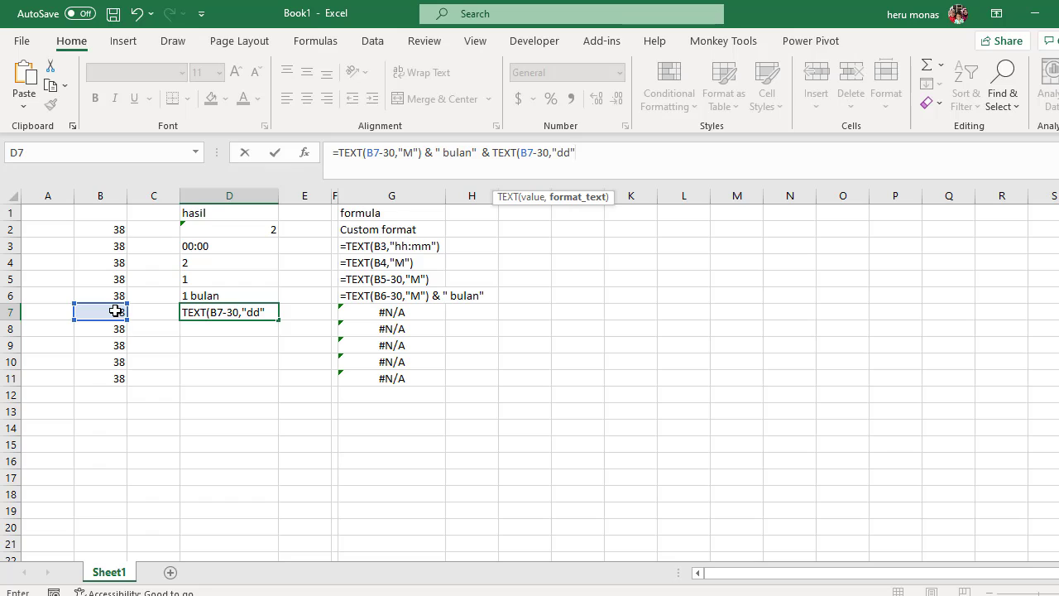
pyautogui.write(') ')
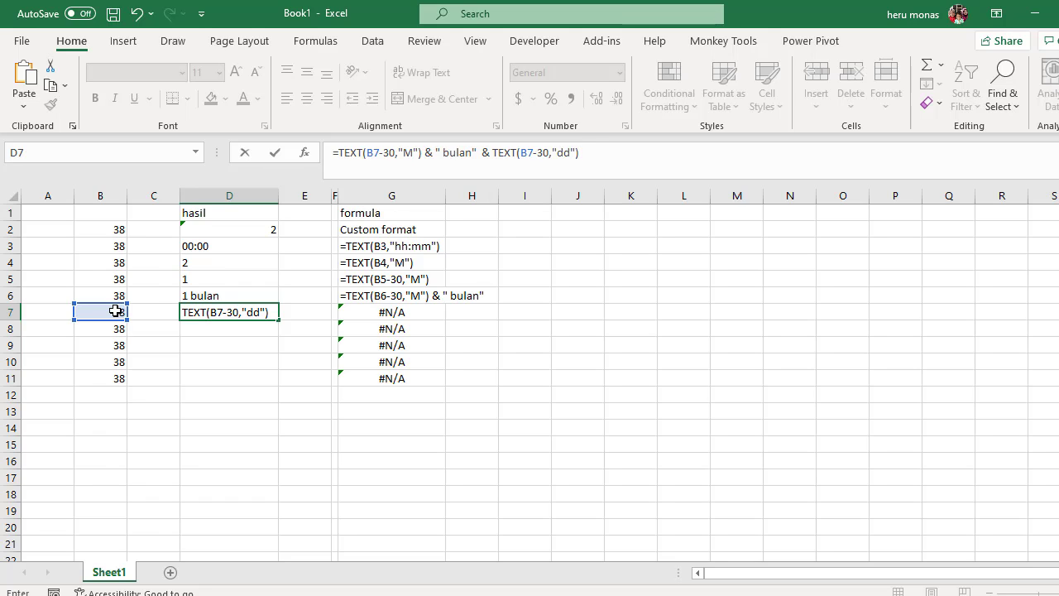
pyautogui.write('&"')
pyautogui.write('har')
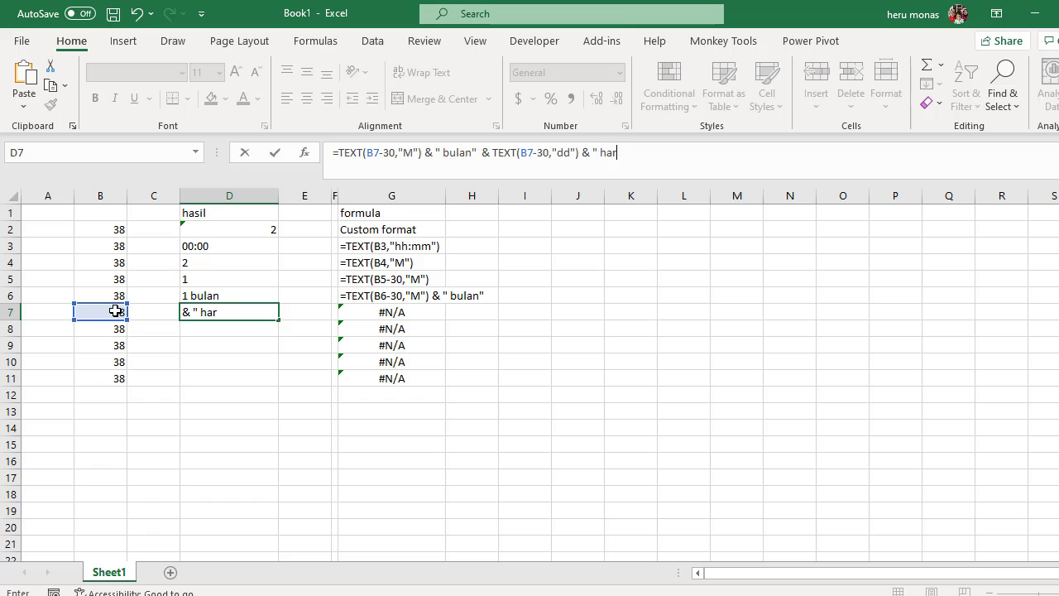
pyautogui.write('i")')
pyautogui.press('BackSpace')
pyautogui.press('Return')
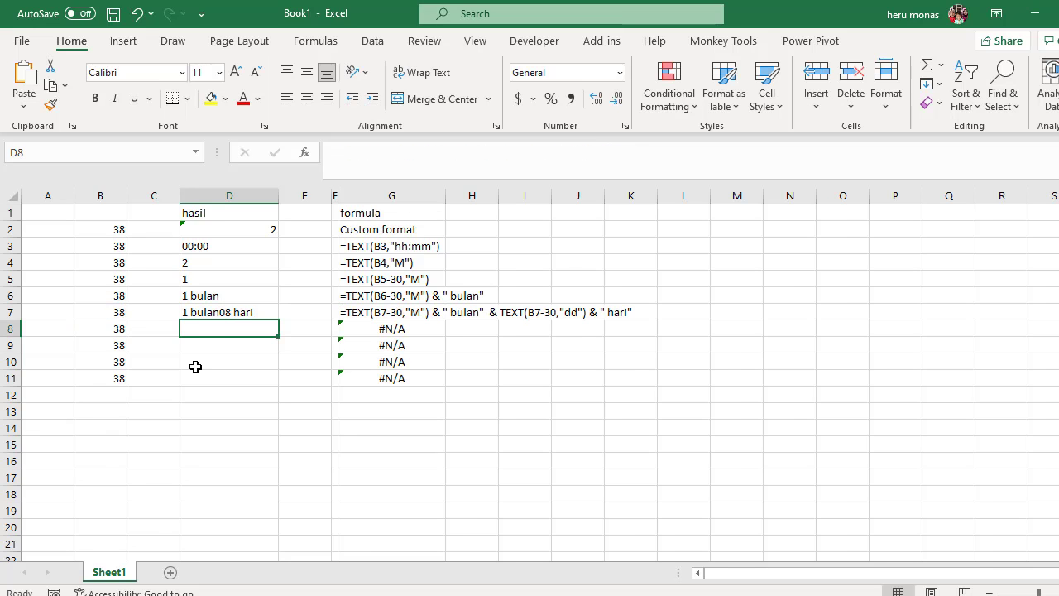
# Step: Add extra spaces after " bulan" in D7's formula so it reads 1 bulan 08 hari
pyautogui.click(229, 312)
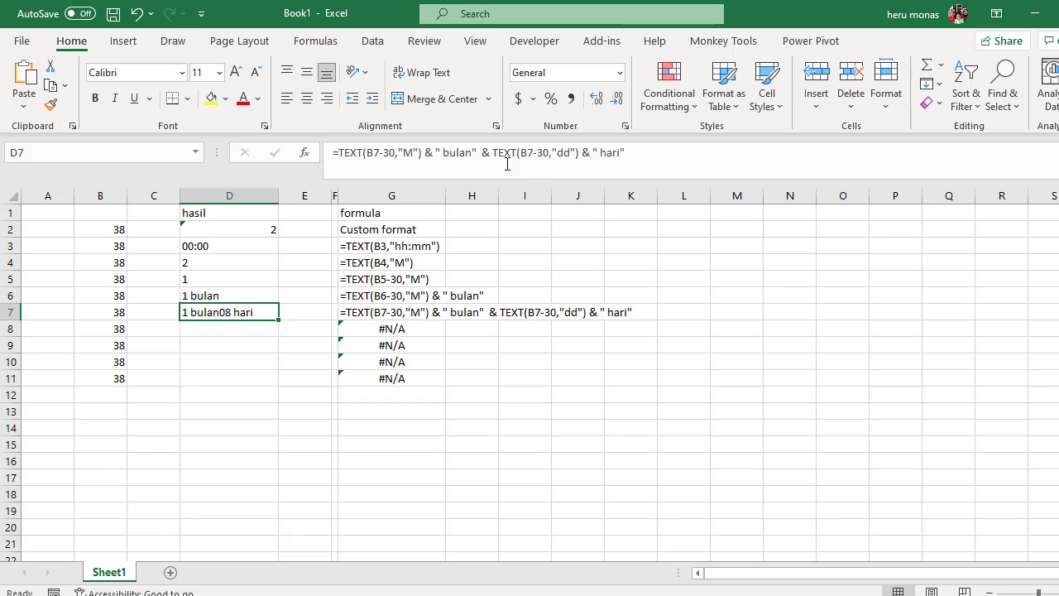
pyautogui.click(471, 151)
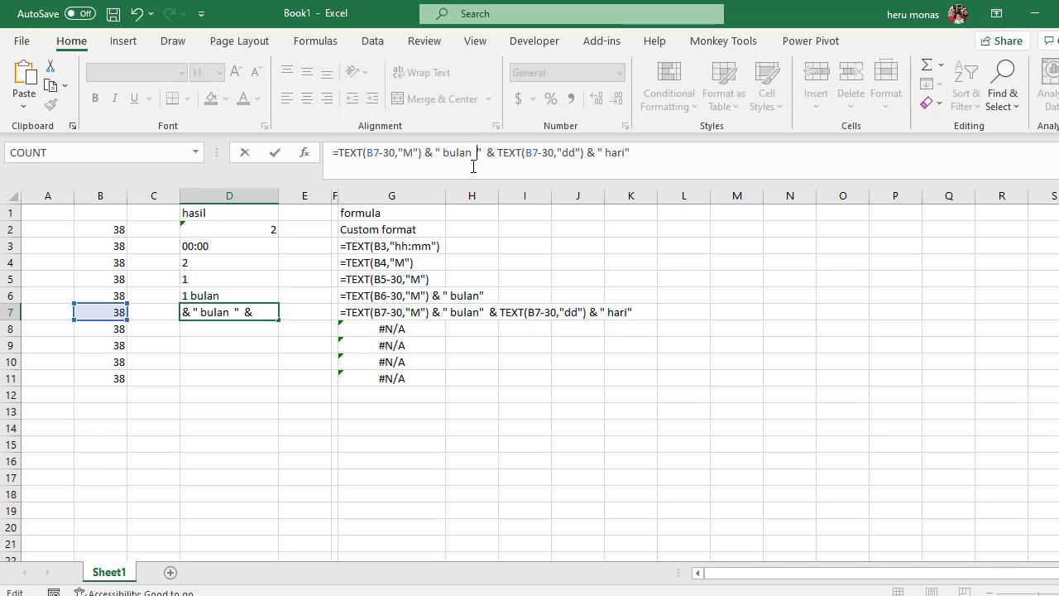
pyautogui.press('Return')
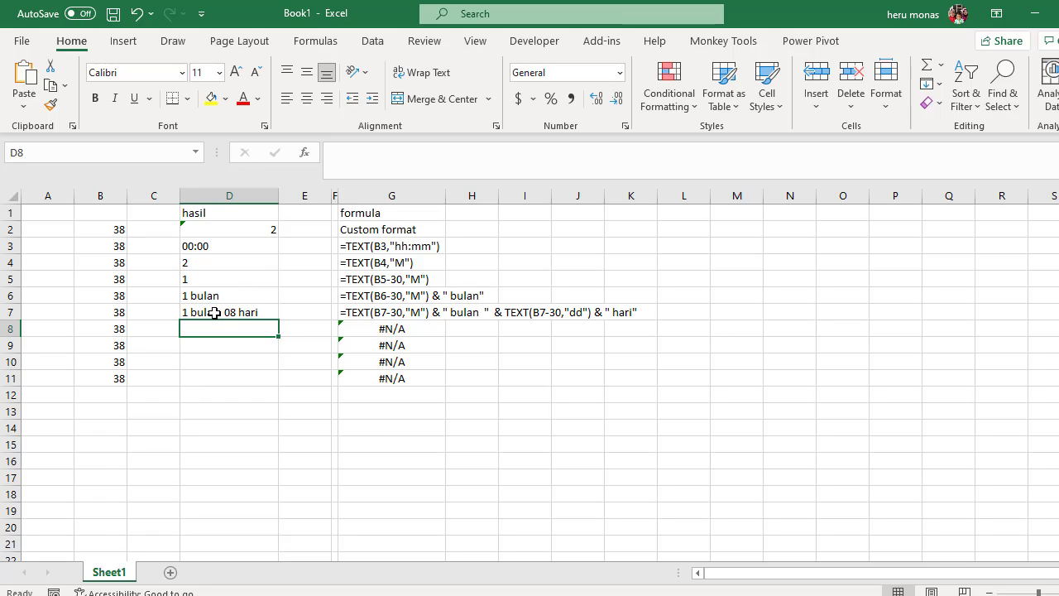
pyautogui.click(214, 312)
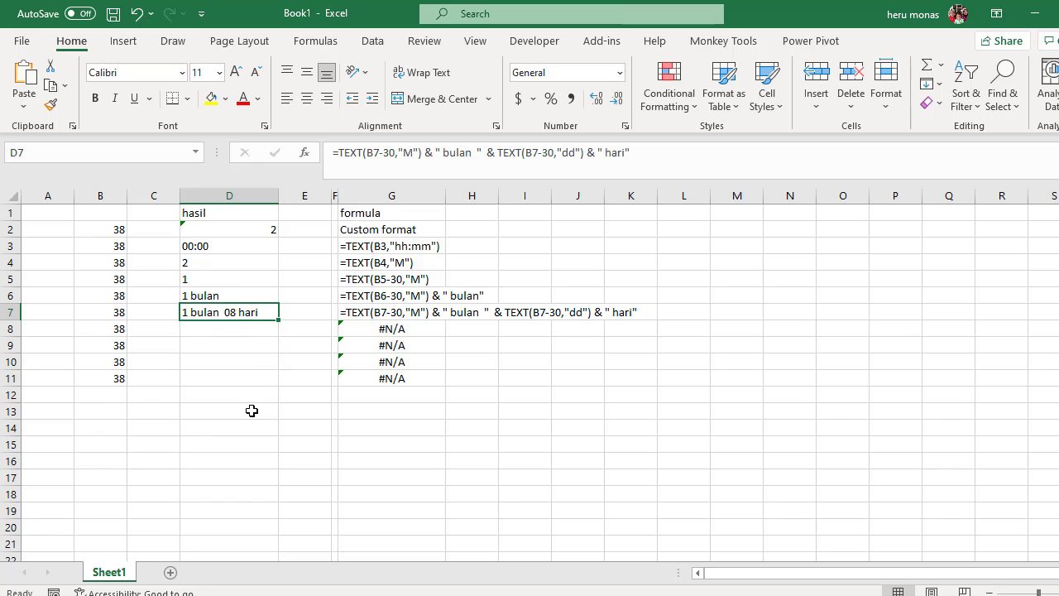
pyautogui.click(247, 436)
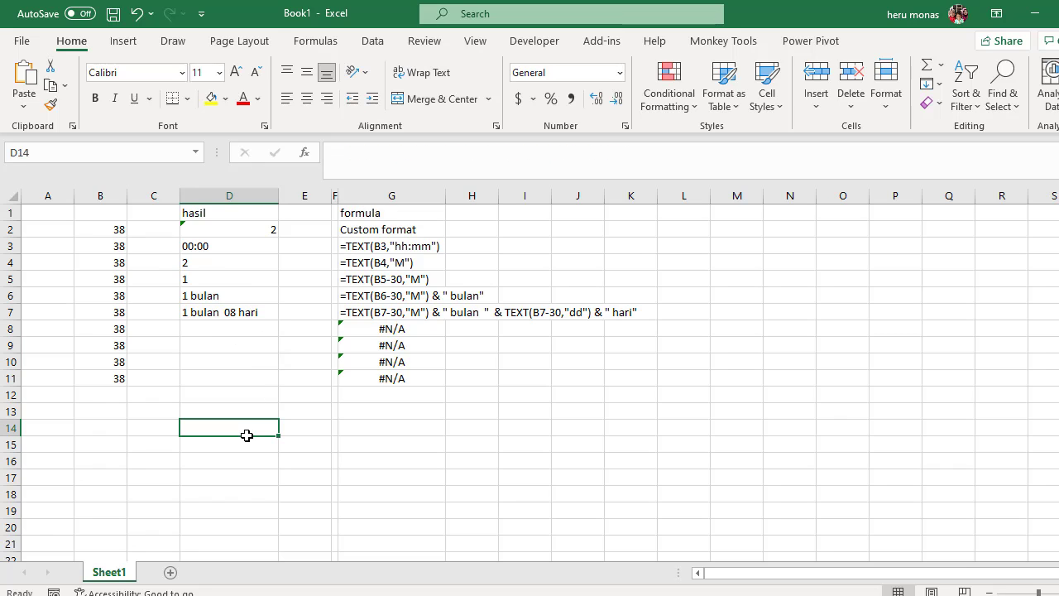
pyautogui.write('m')
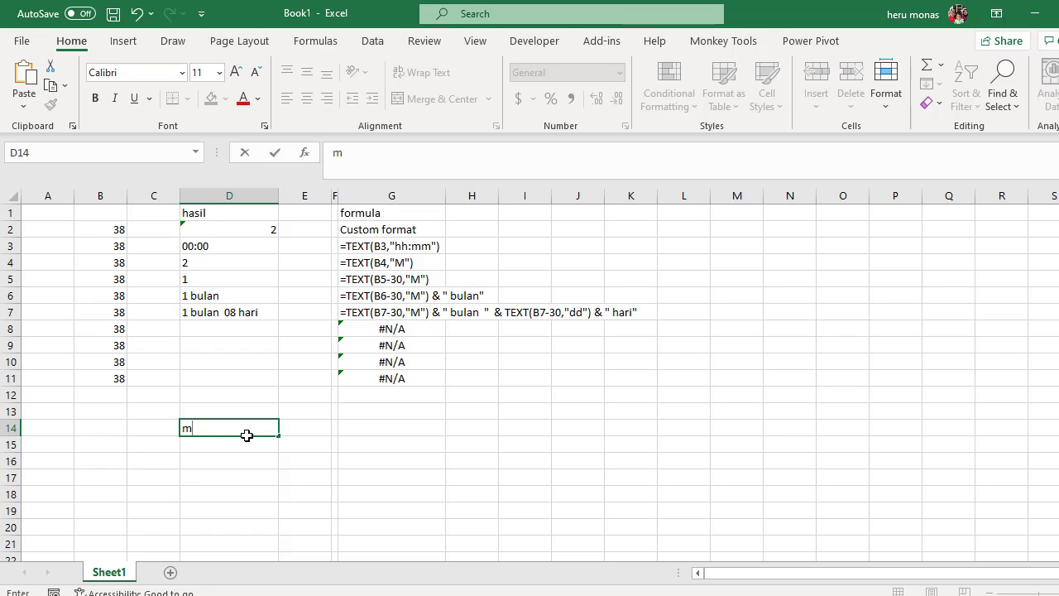
pyautogui.press('BackSpace')
pyautogui.write('d')
pyautogui.press('BackSpace')
pyautogui.write('hh')
pyautogui.press('BackSpace')
pyautogui.press('BackSpace')
pyautogui.click(241, 348)
pyautogui.click(230, 328)
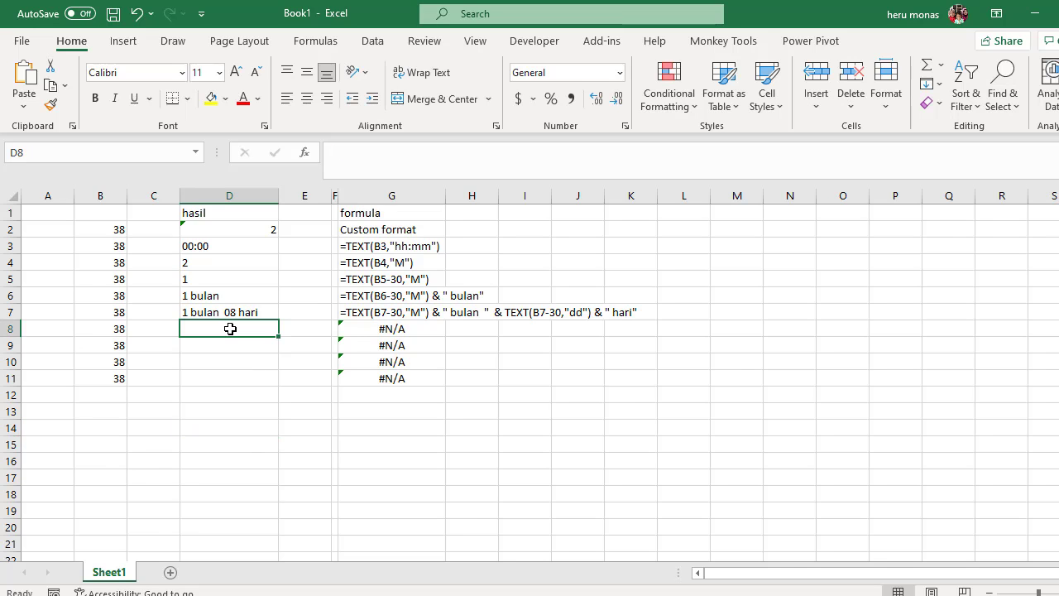
pyautogui.write('=tex')
pyautogui.press('Tab')
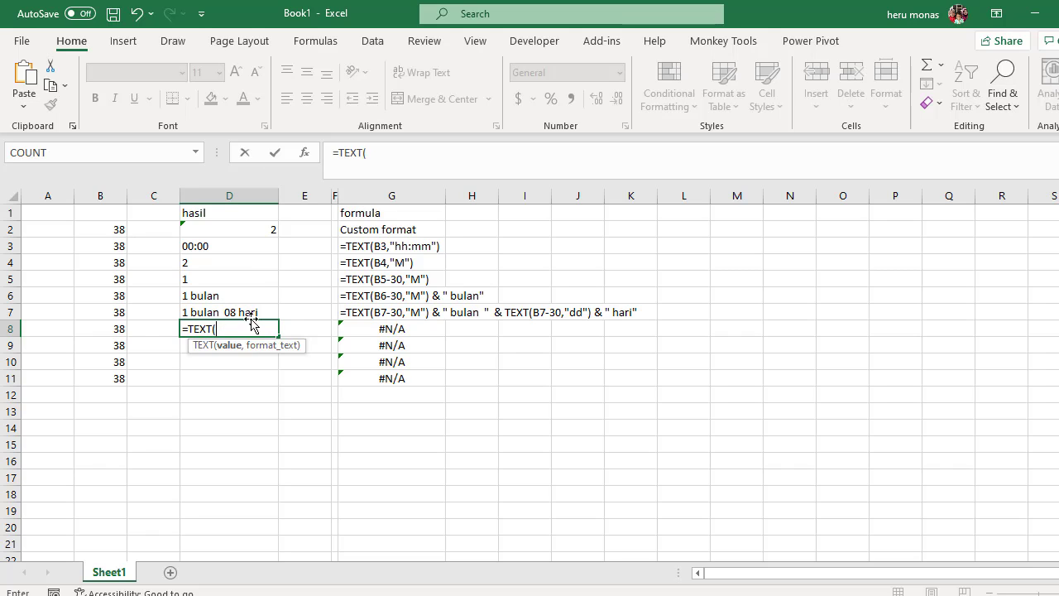
pyautogui.click(119, 330)
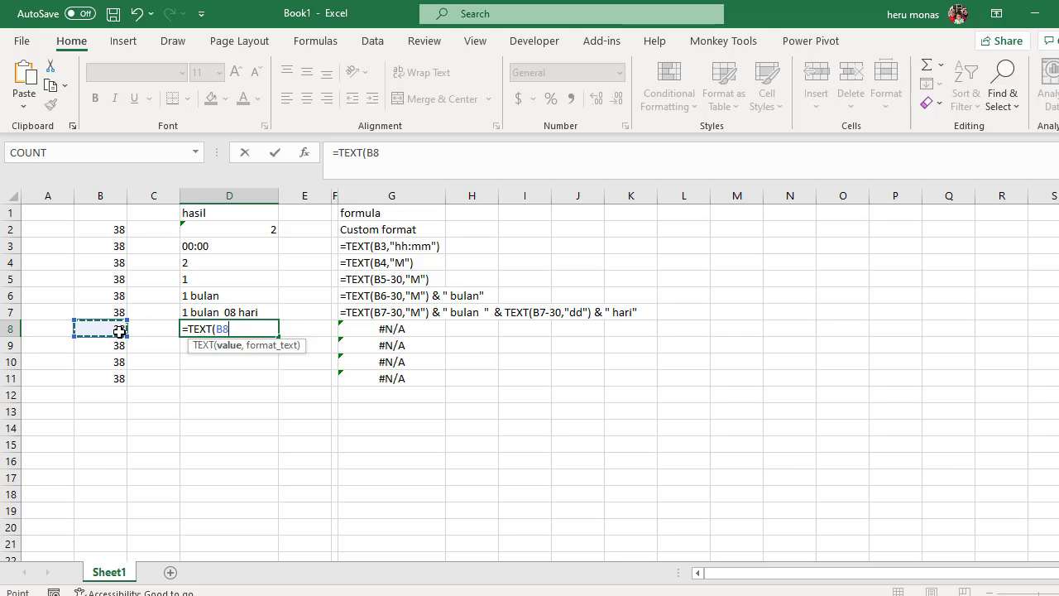
pyautogui.write('-30,')
pyautogui.write('"')
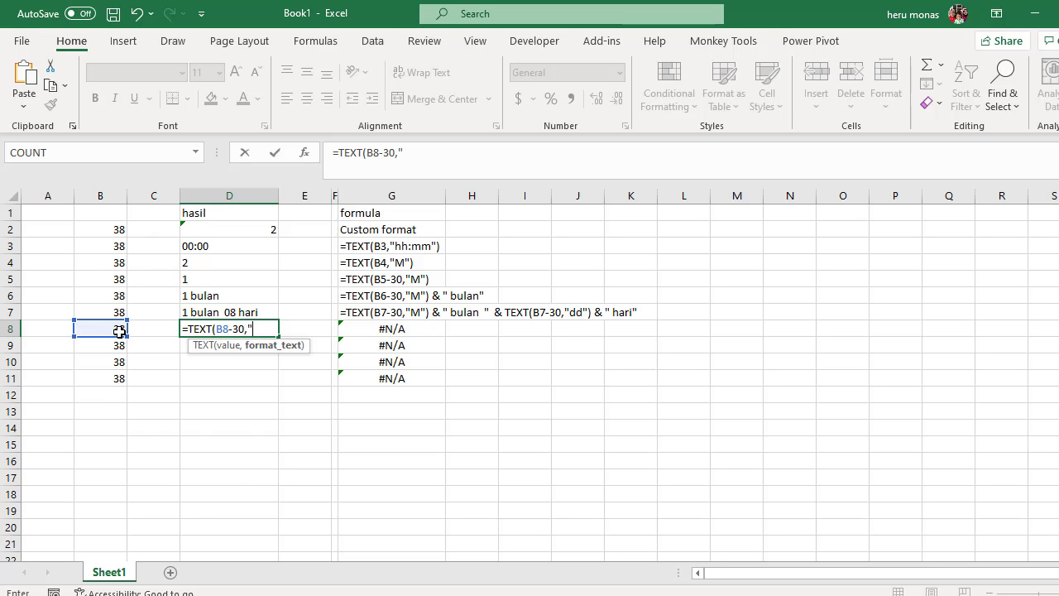
pyautogui.write('dd')
pyautogui.write('"')
pyautogui.press('BackSpace')
pyautogui.write('h')
pyautogui.write('ari')
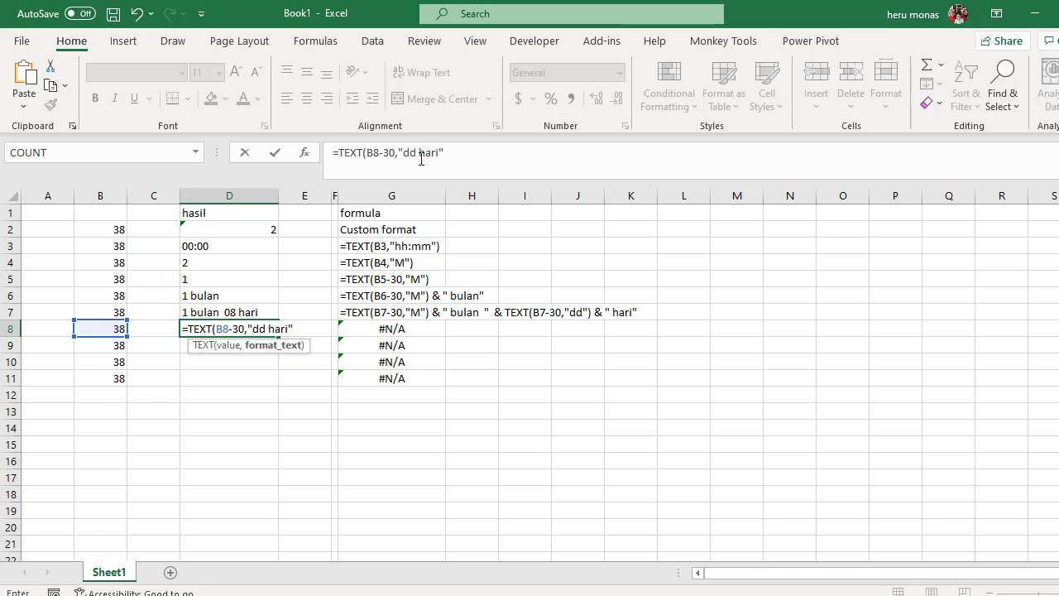
pyautogui.write(')')
pyautogui.press('Return')
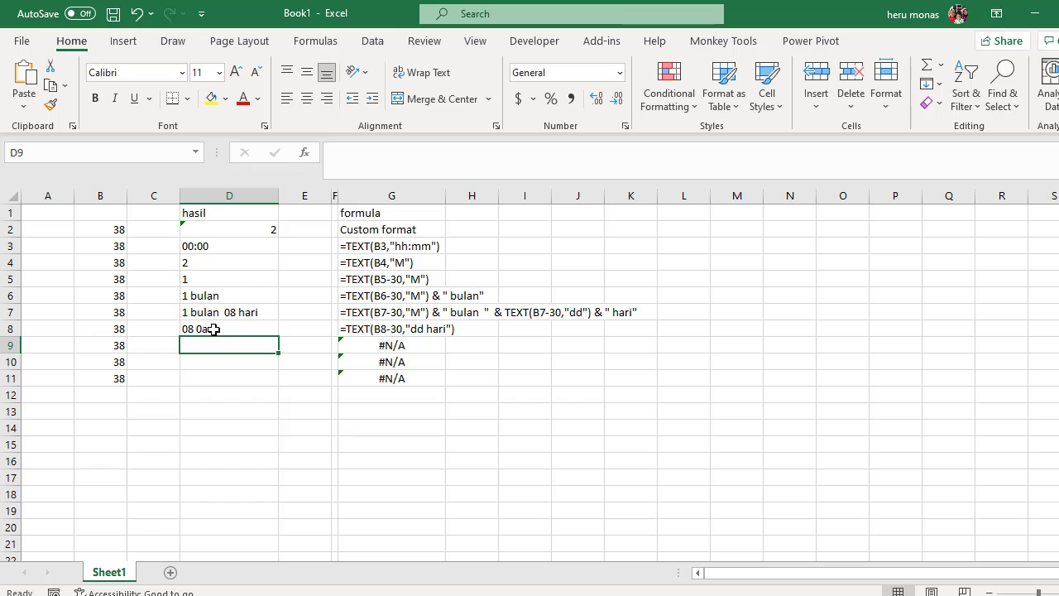
pyautogui.click(213, 329)
pyautogui.press('Delete')
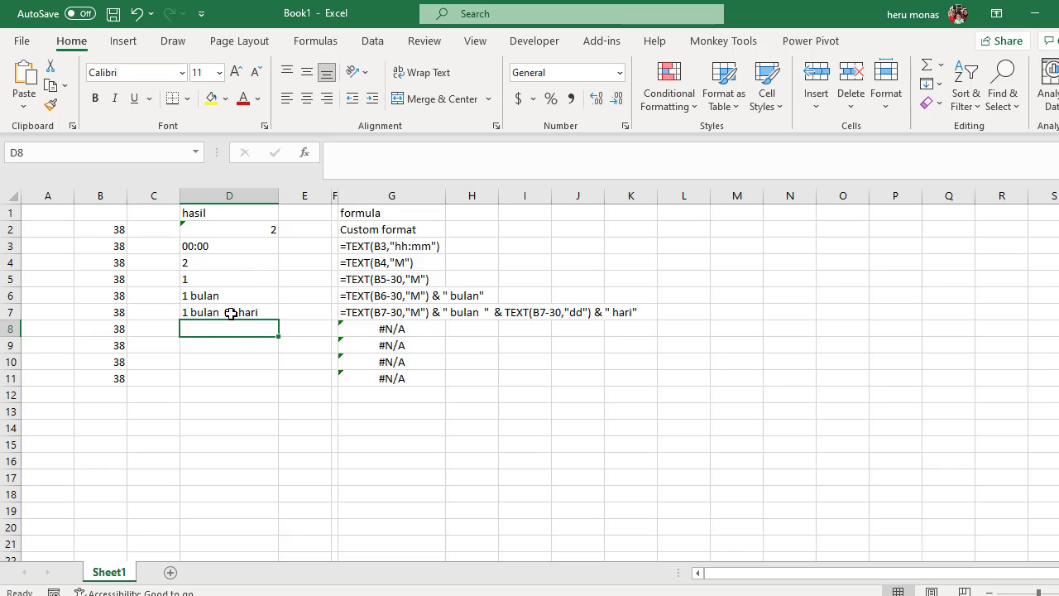
pyautogui.click(231, 313)
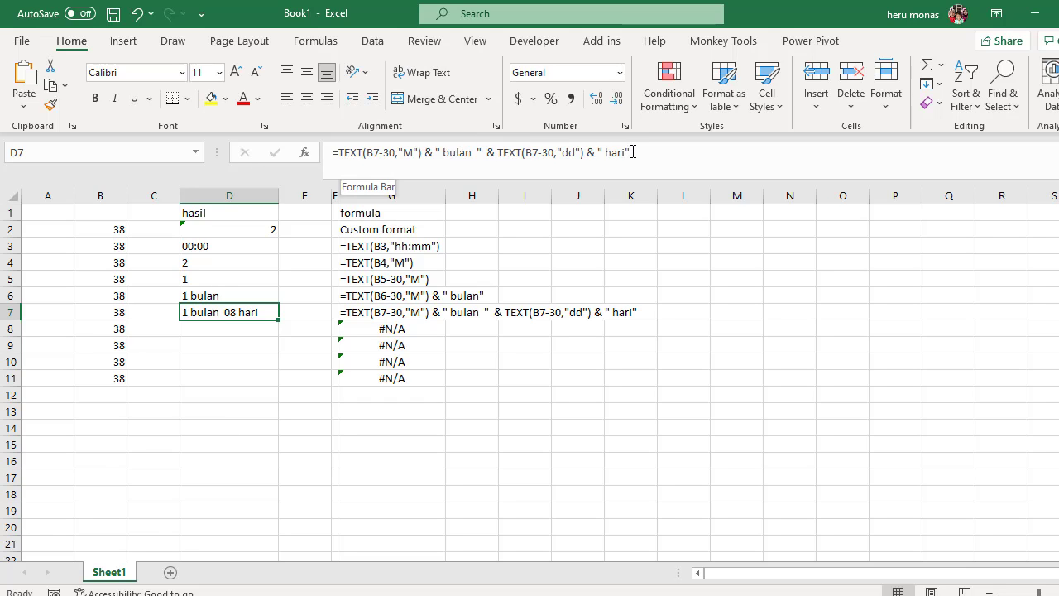
pyautogui.click(567, 383)
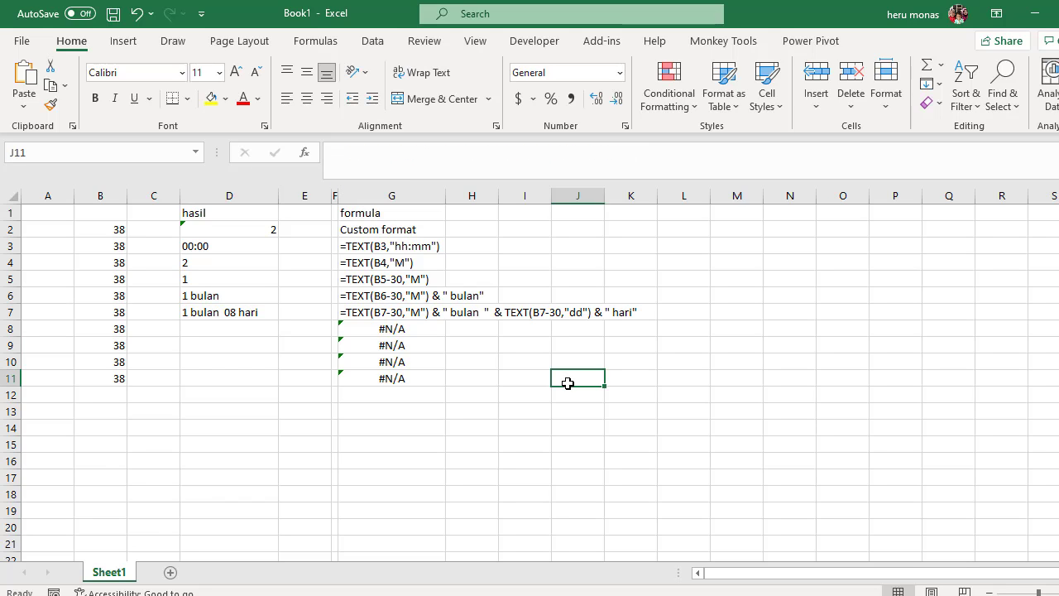